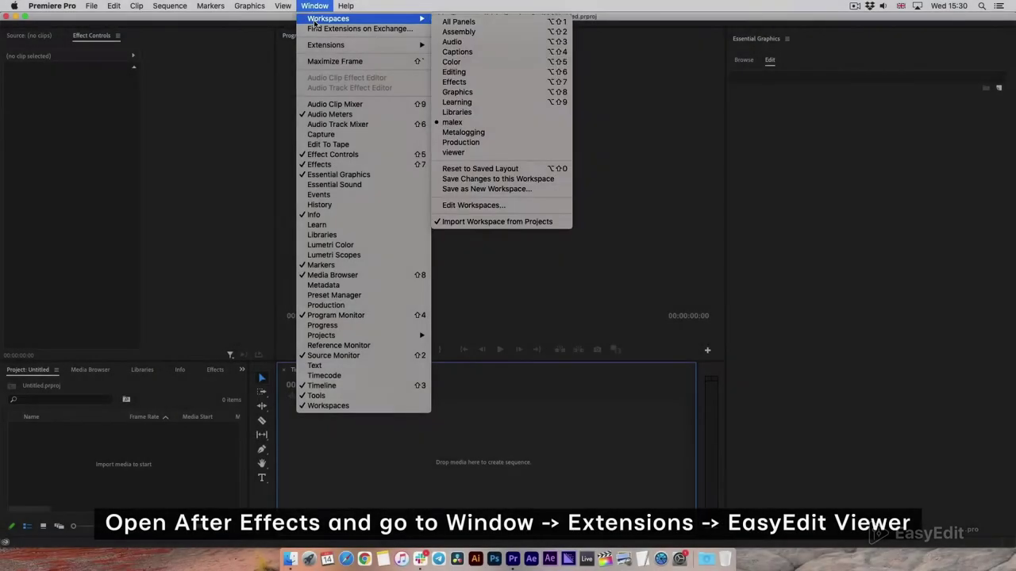
Open the EasyEdit Viewer panel from Window > Extensions > EasyEdit Viewer.
mouse_move(365, 44)
left_click(469, 55)
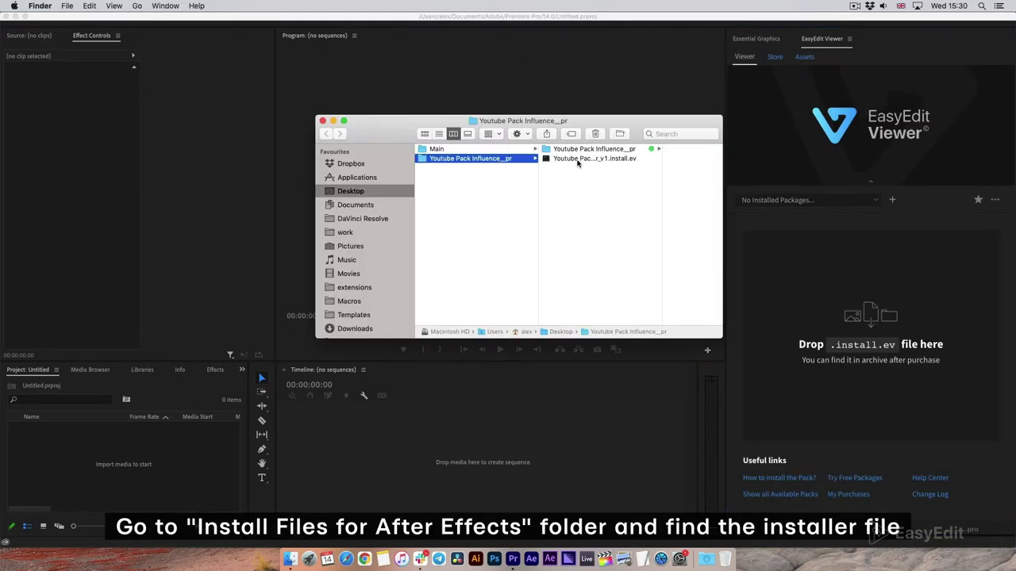
Drag the pack's .install.ev file into EasyEdit Viewer, then cancel that installation.
left_click(577, 159)
left_click_drag(577, 159, 829, 315)
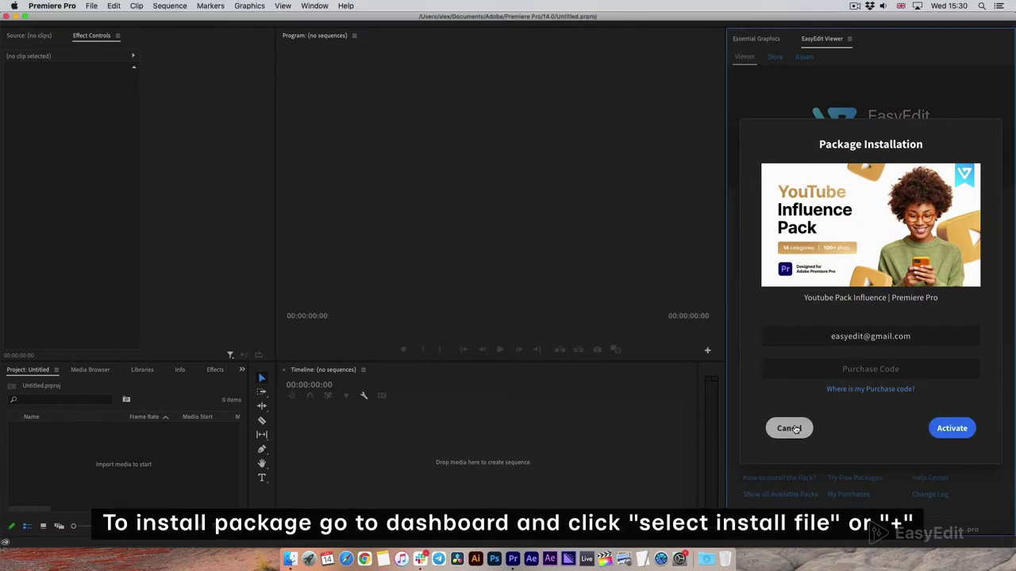
left_click(790, 428)
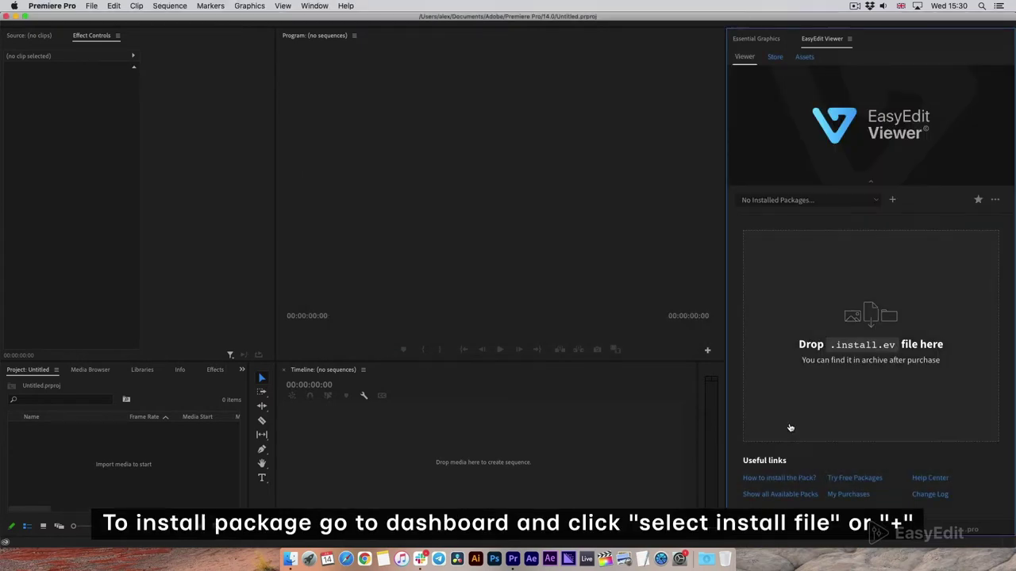
Install the Youtube Pack Influence package from its .install.ev file, pasting the purchase code and activating.
left_click(892, 200)
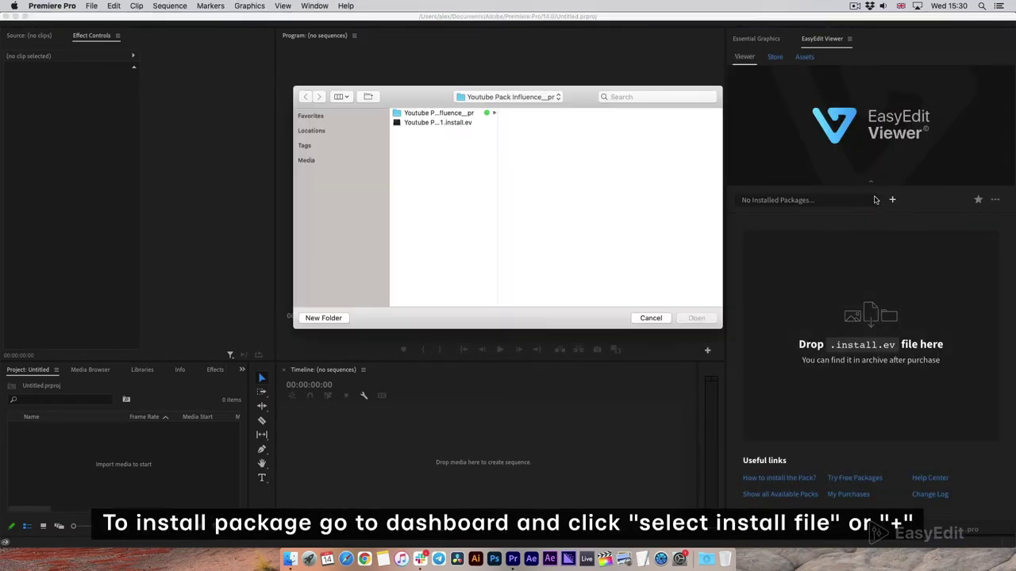
left_click(468, 123)
left_click(698, 319)
left_click(919, 367)
key("super+v")
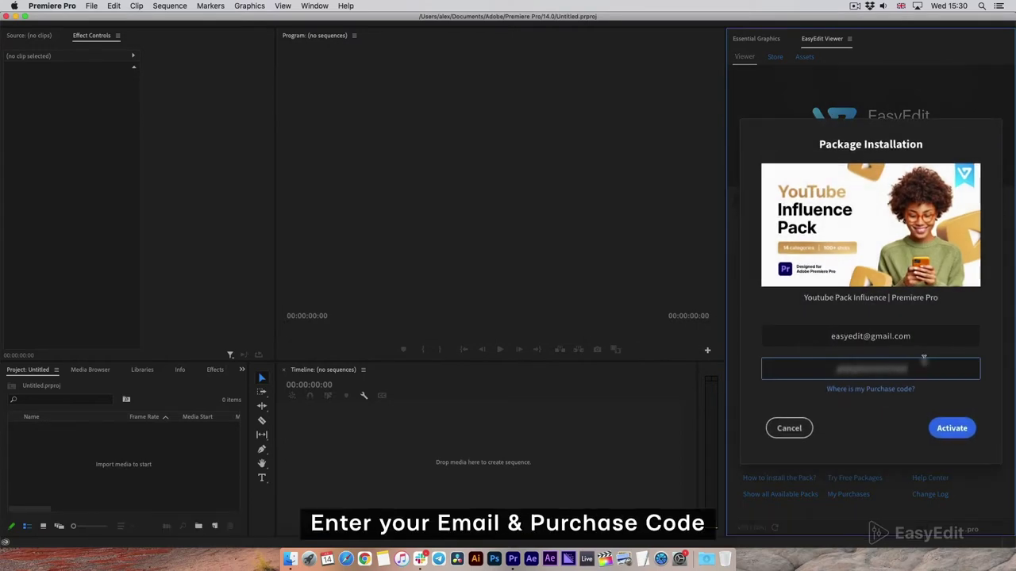
left_click(964, 428)
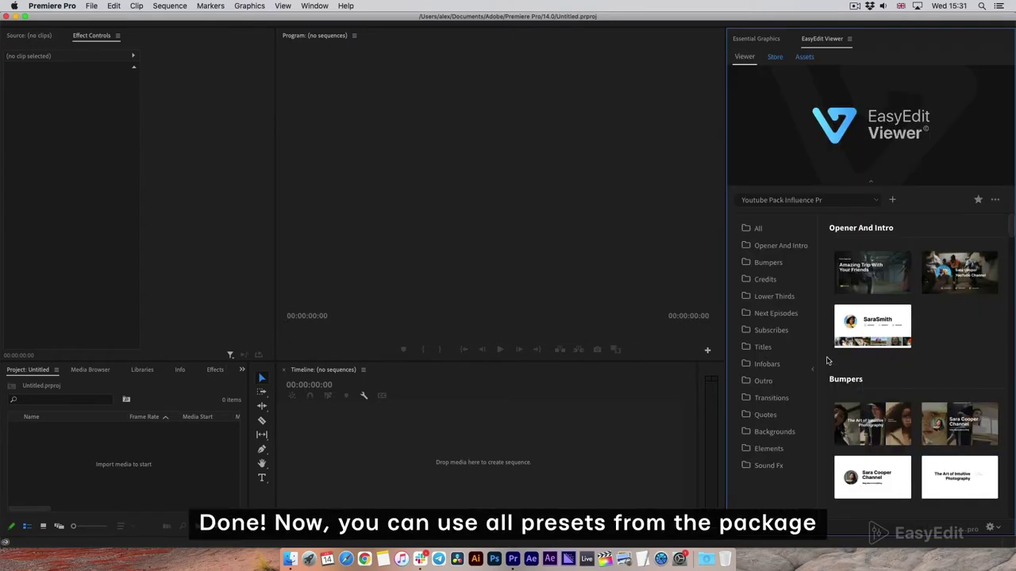
left_click(825, 203)
left_click(855, 231)
left_click(811, 310)
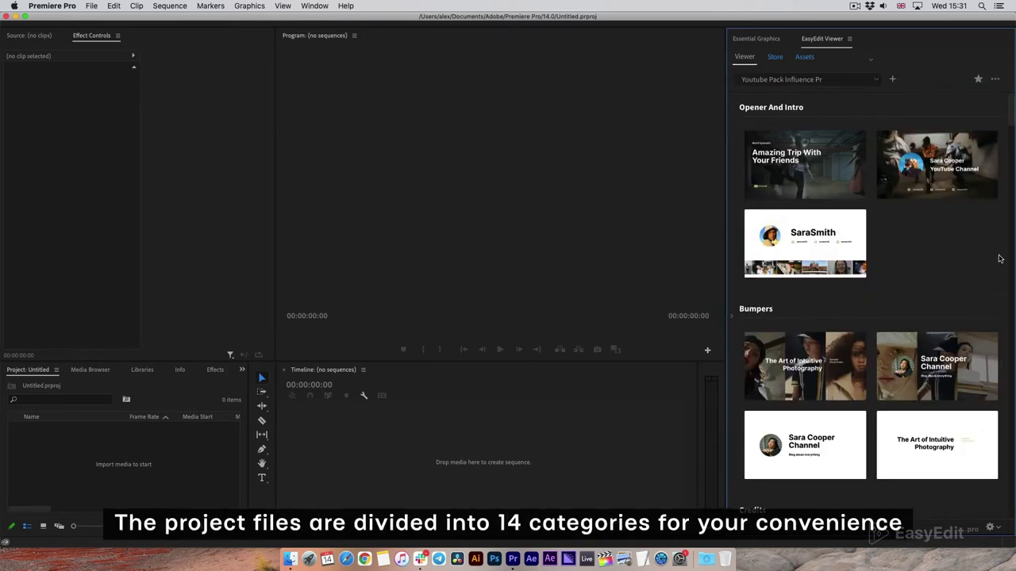
scroll(1002, 259, "down", 5)
scroll(1002, 259, "down", 20)
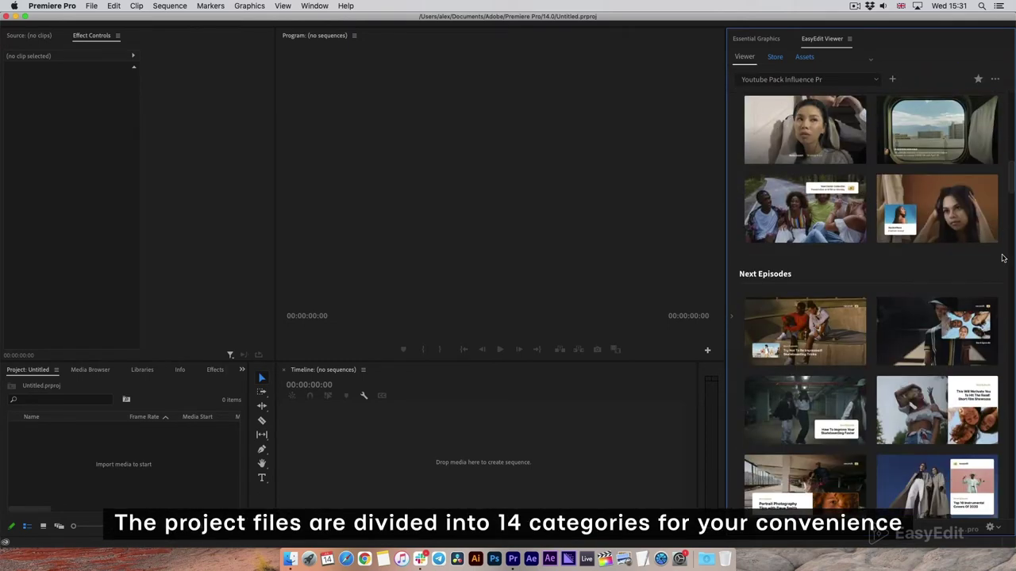
scroll(1002, 259, "down", 20)
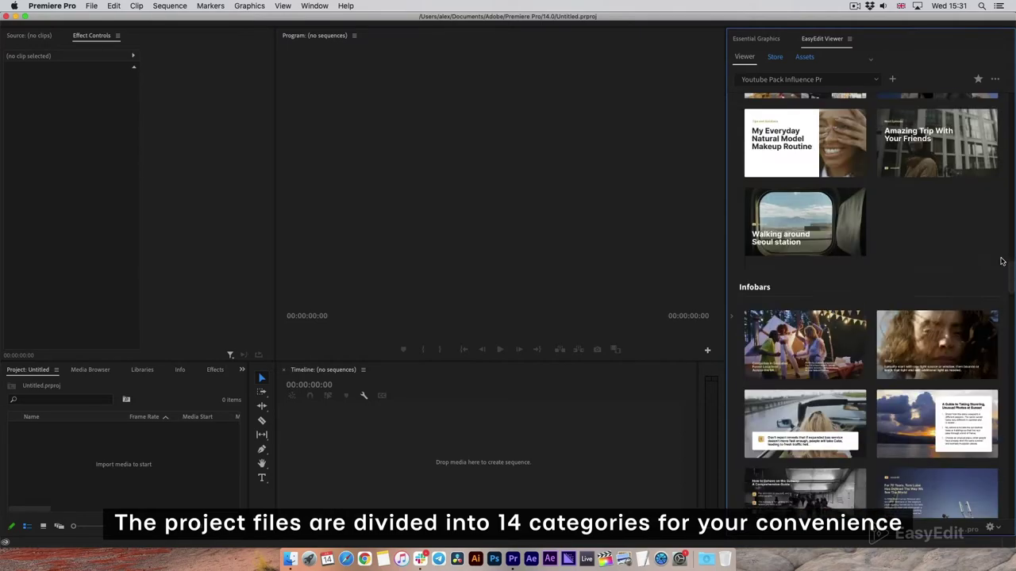
scroll(1002, 260, "down", 20)
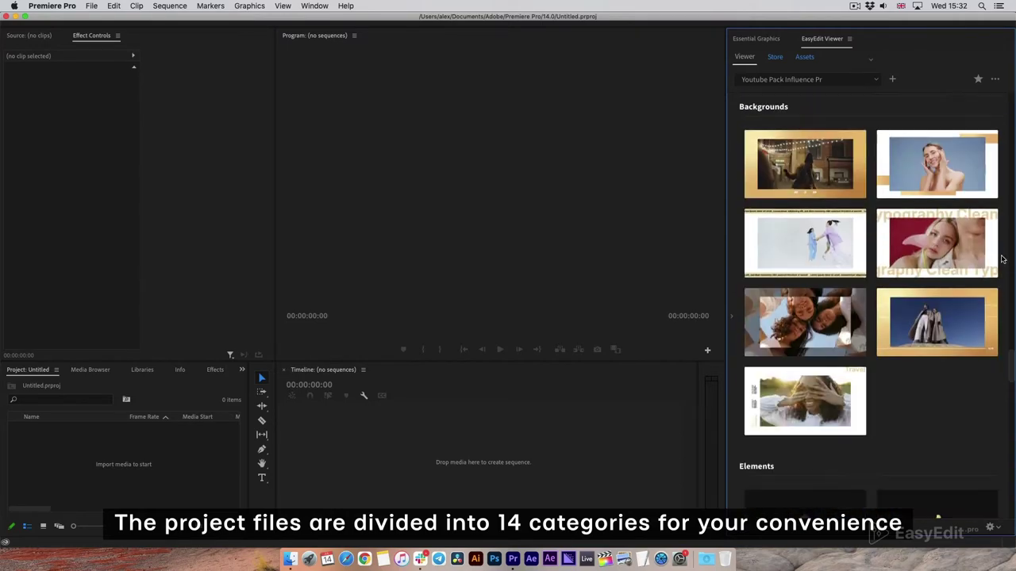
scroll(1002, 259, "down", 20)
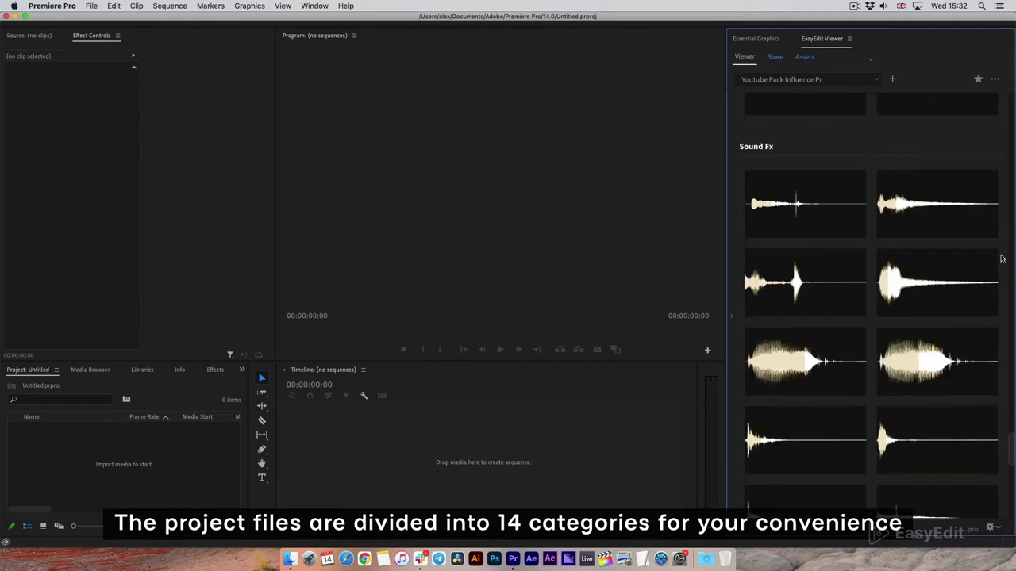
scroll(1002, 259, "down", 5)
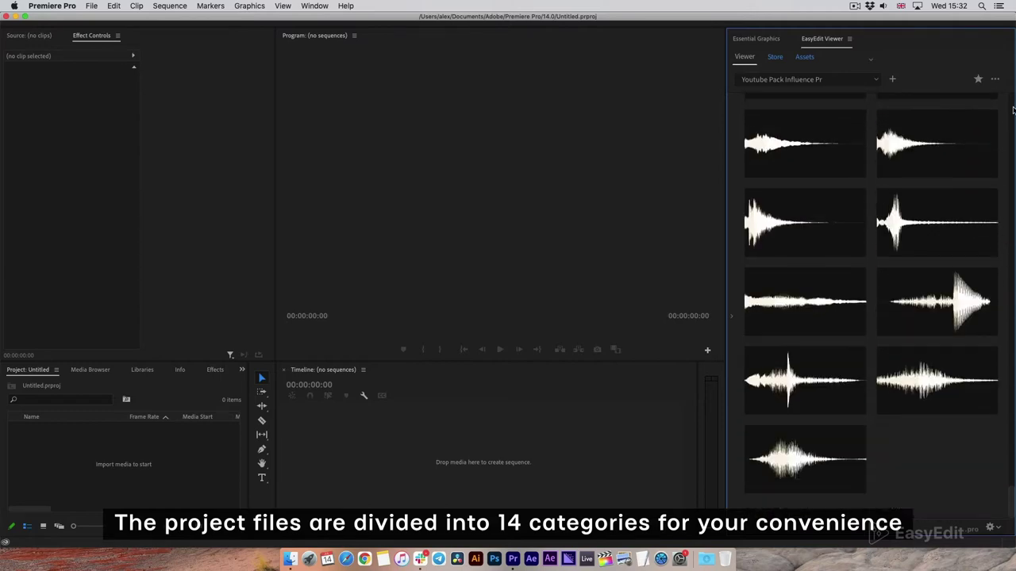
scroll(1012, 107, "up", 20)
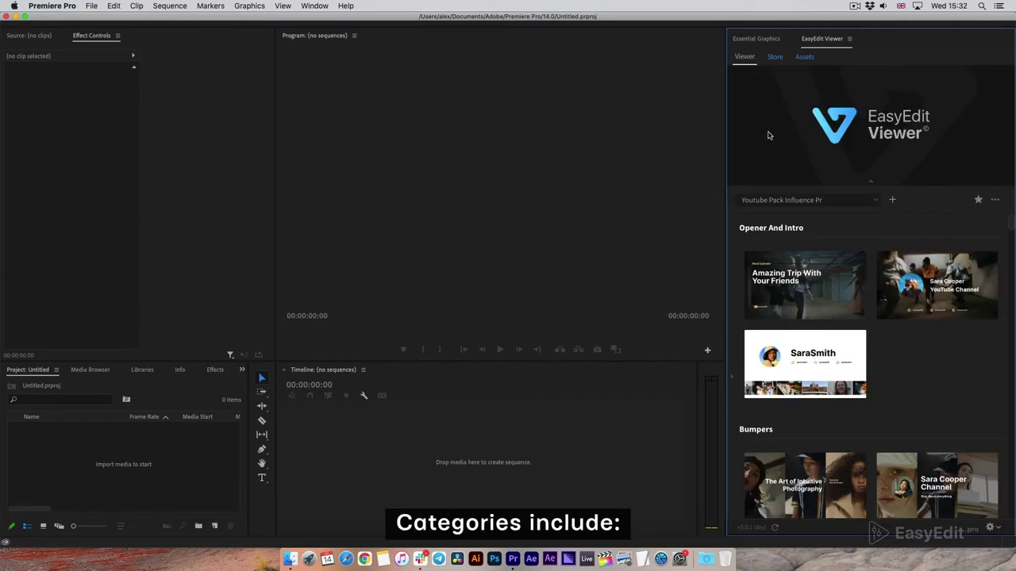
left_click(731, 377)
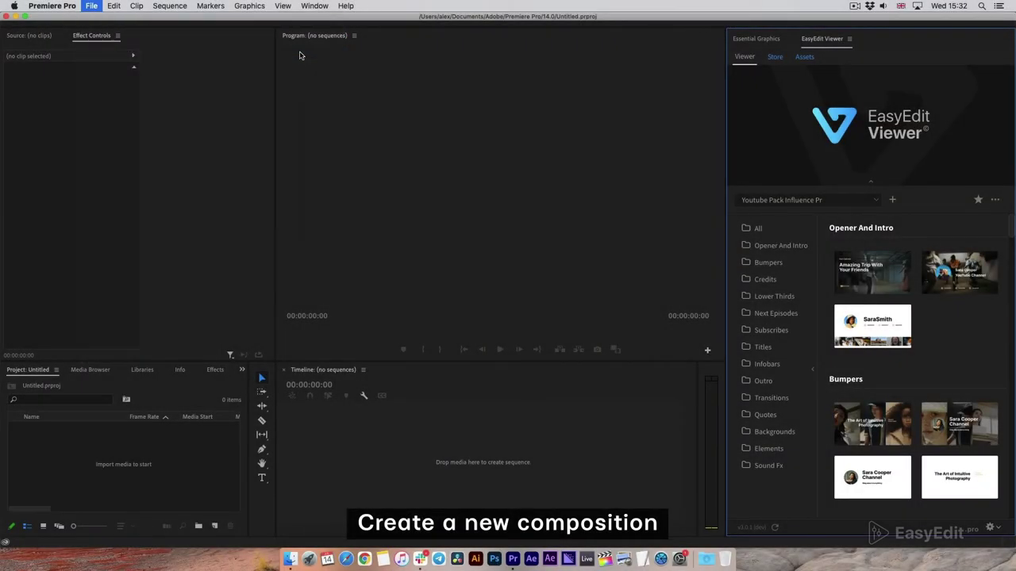
Create Sequence 01 and import the Amazing Trip With Your Friends template from Next Episodes.
left_click(661, 462)
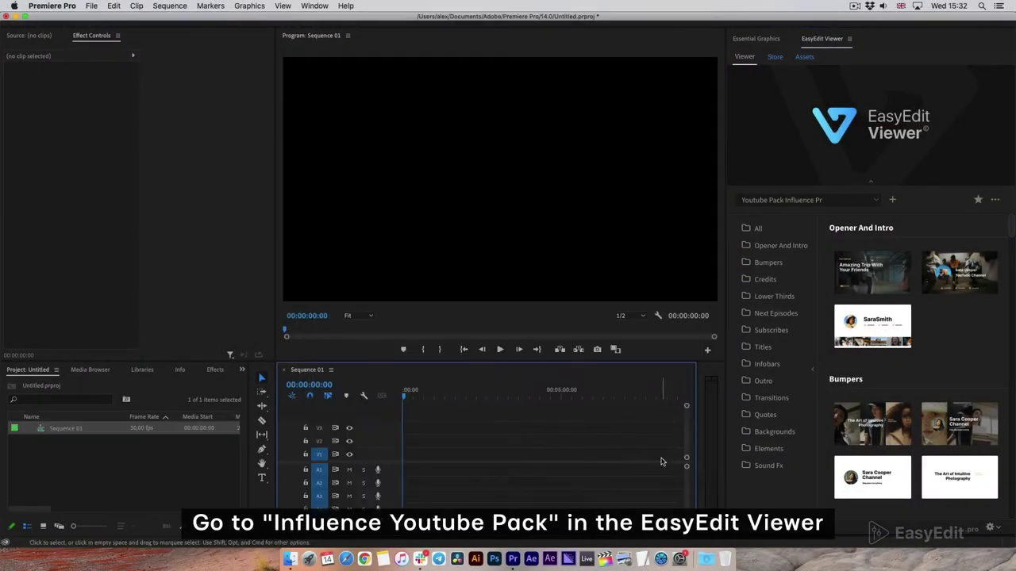
left_click(800, 315)
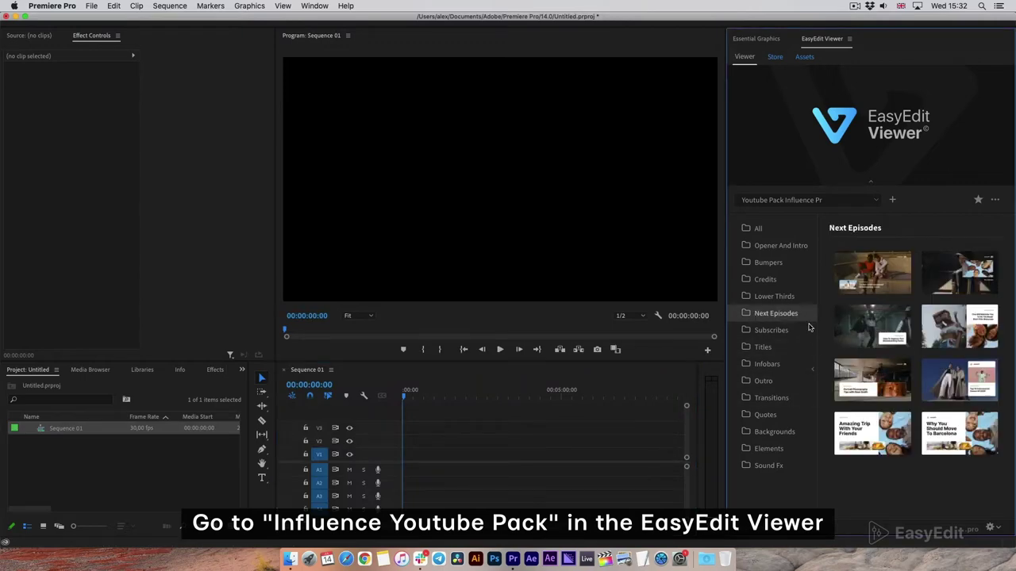
left_click(851, 426)
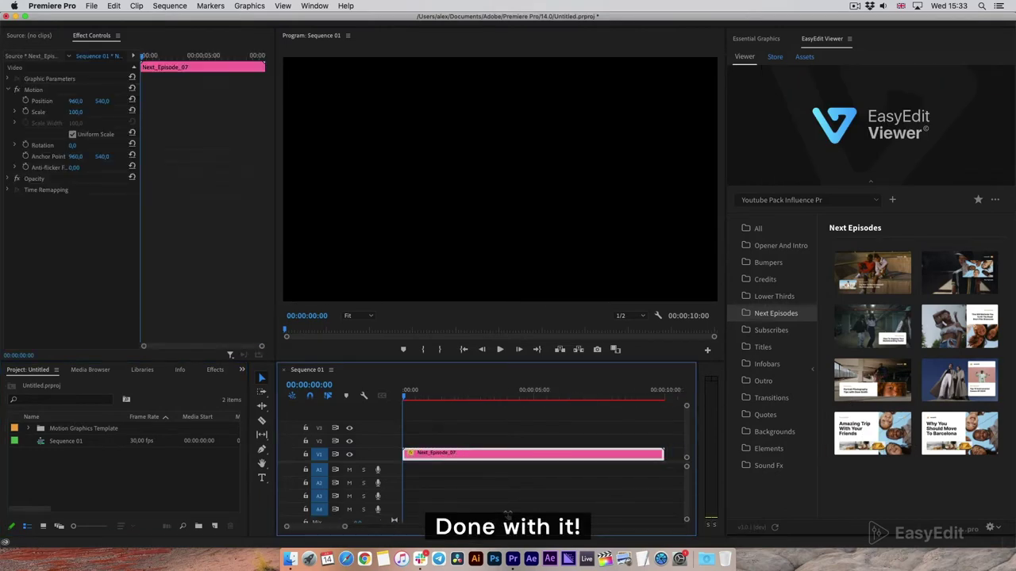
Render and replace the template clip, then play it back to the title at 00:00:06:15.
right_click(497, 453)
left_click(543, 201)
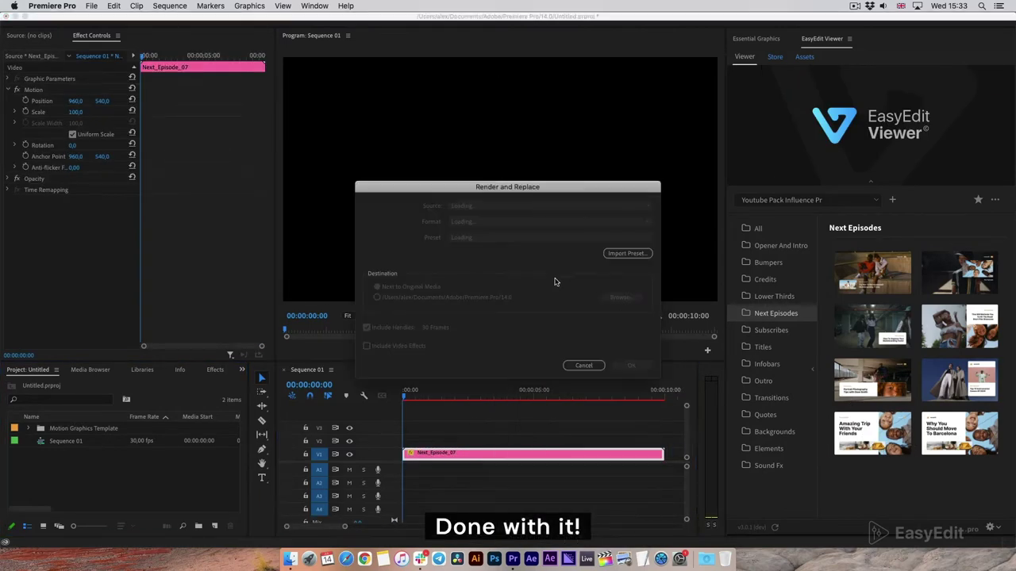
key("Return")
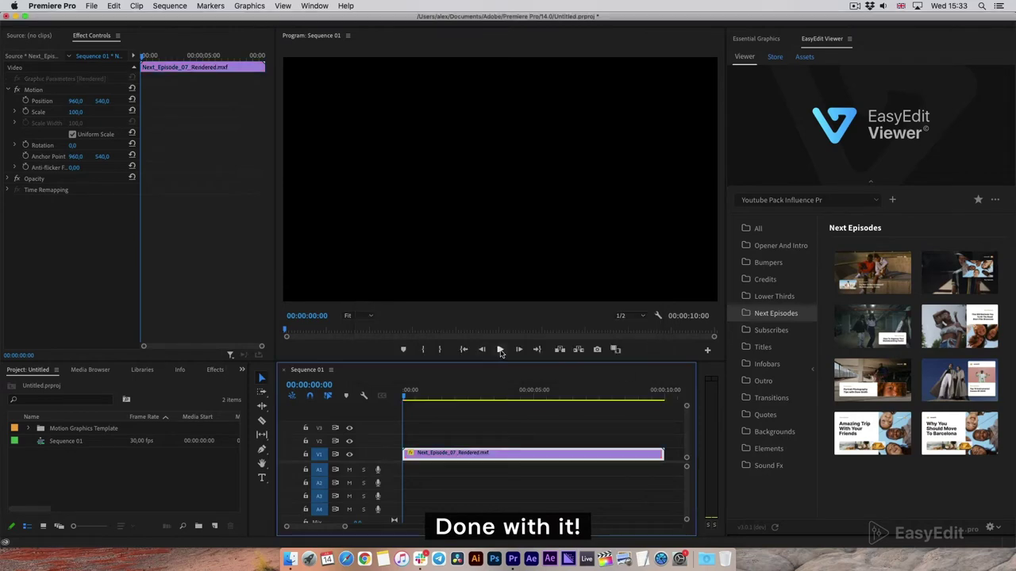
left_click(500, 350)
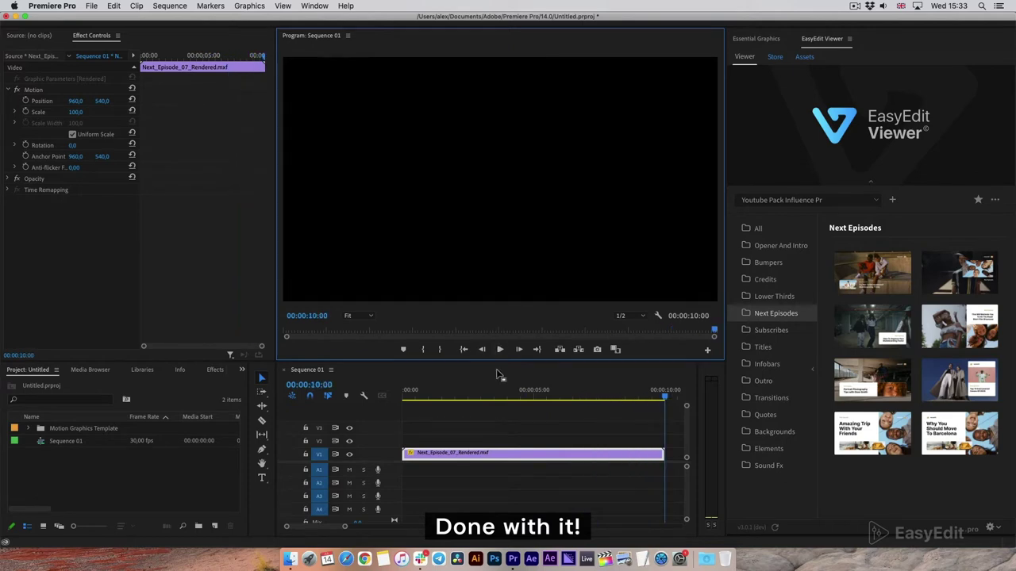
left_click(562, 390)
Restore the clip to its unrendered template and expand the Placeholders settings.
right_click(562, 454)
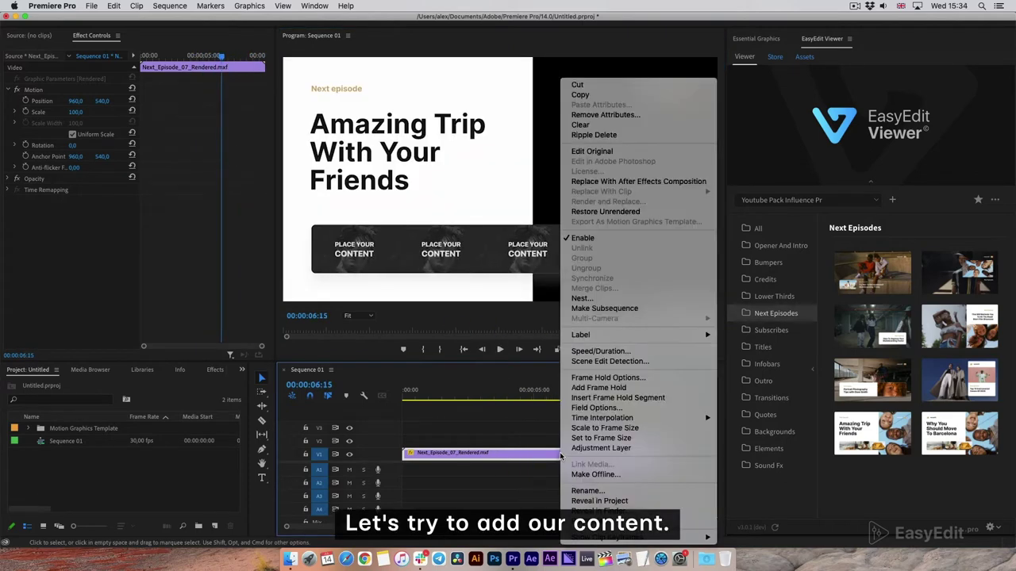
left_click(609, 212)
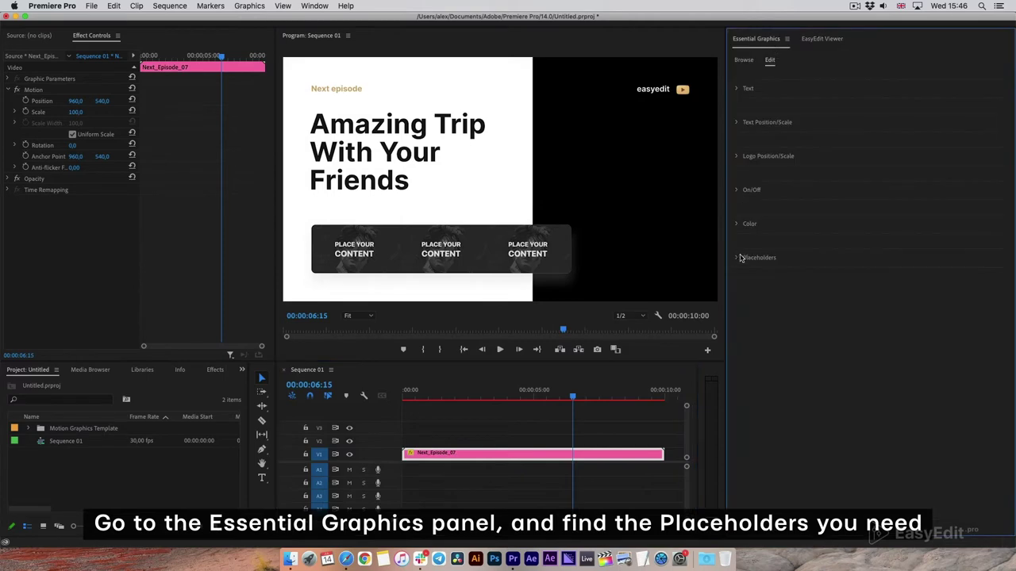
left_click(737, 261)
scroll(734, 276, "down", 2)
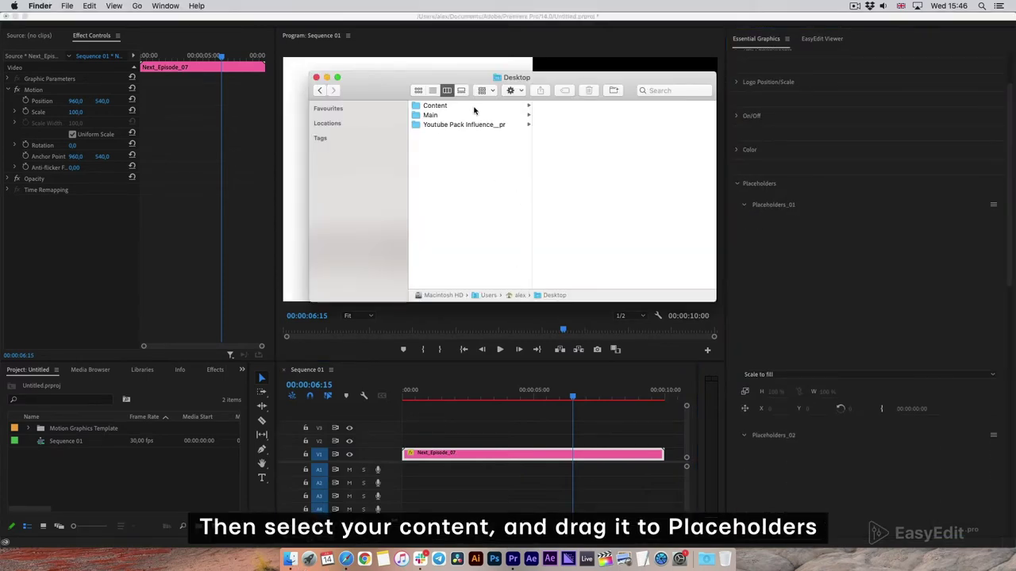
Load 1.jpeg into Placeholders_01 using Replace from Finder.
left_click(473, 107)
left_click(581, 109)
left_click_drag(582, 111, 853, 204)
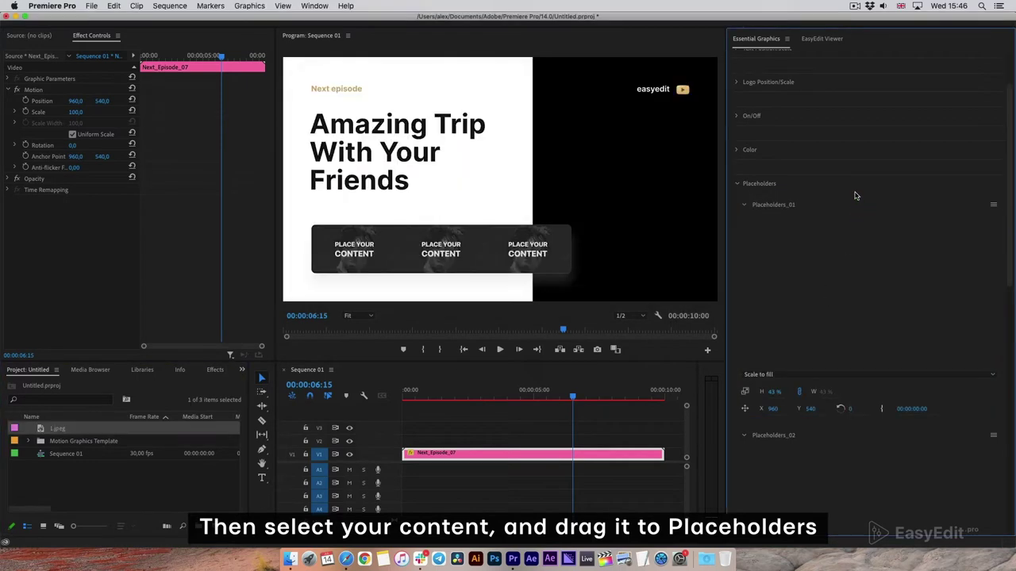
key("super+z")
left_click(993, 204)
left_click(936, 215)
left_click(540, 122)
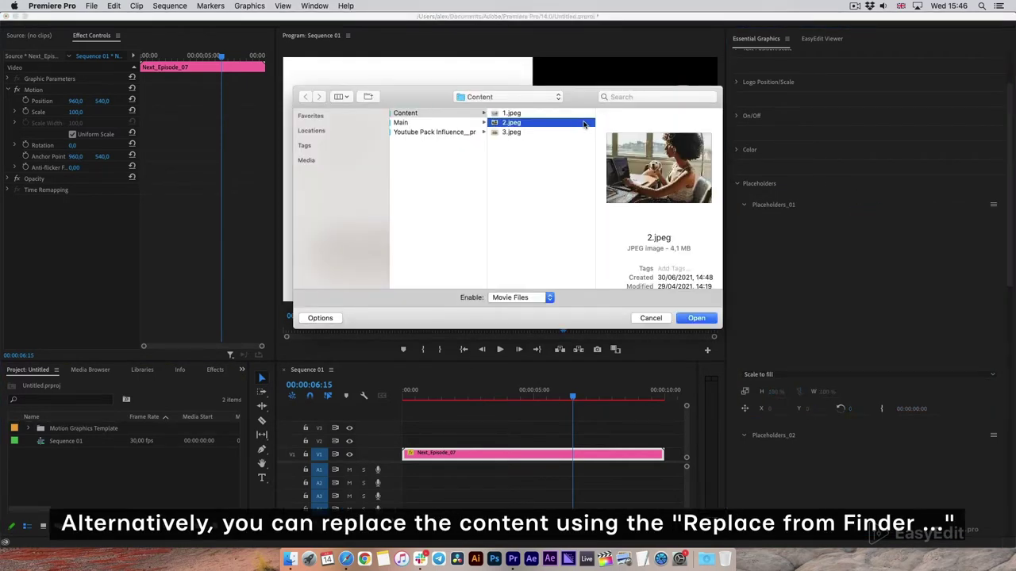
key("Up")
left_click(696, 318)
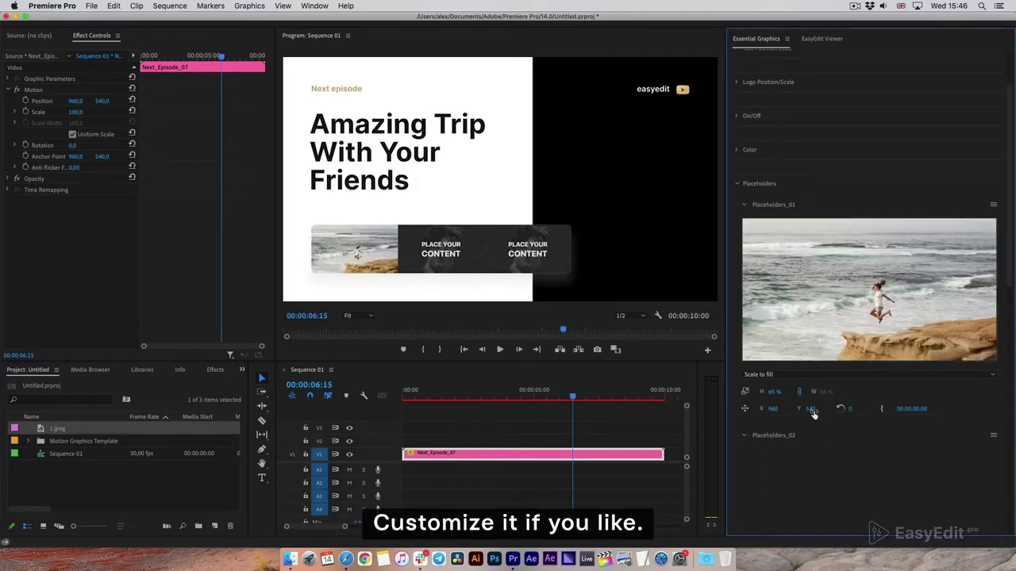
Position Placeholders_01 at X 900, Y 500.
type("500")
key("Return")
left_click(773, 409)
type("900")
key("Return")
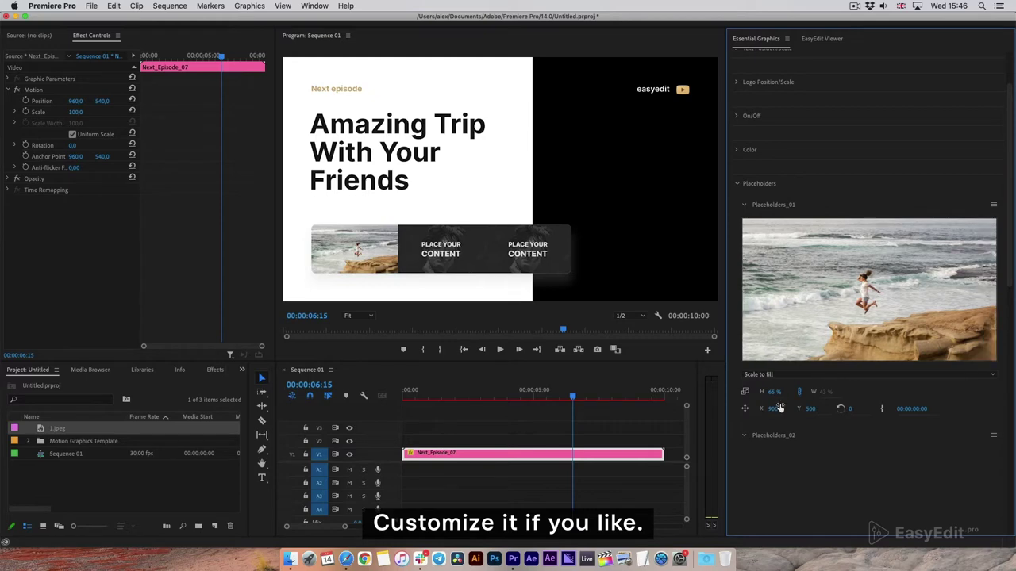
Fill the second and third placeholders with 2.jpeg and 3.jpeg from Finder.
scroll(921, 335, "down", 5)
left_click(993, 188)
left_click(928, 198)
left_click(415, 120)
left_click(693, 317)
left_click(993, 417)
left_click(970, 428)
double_click(411, 132)
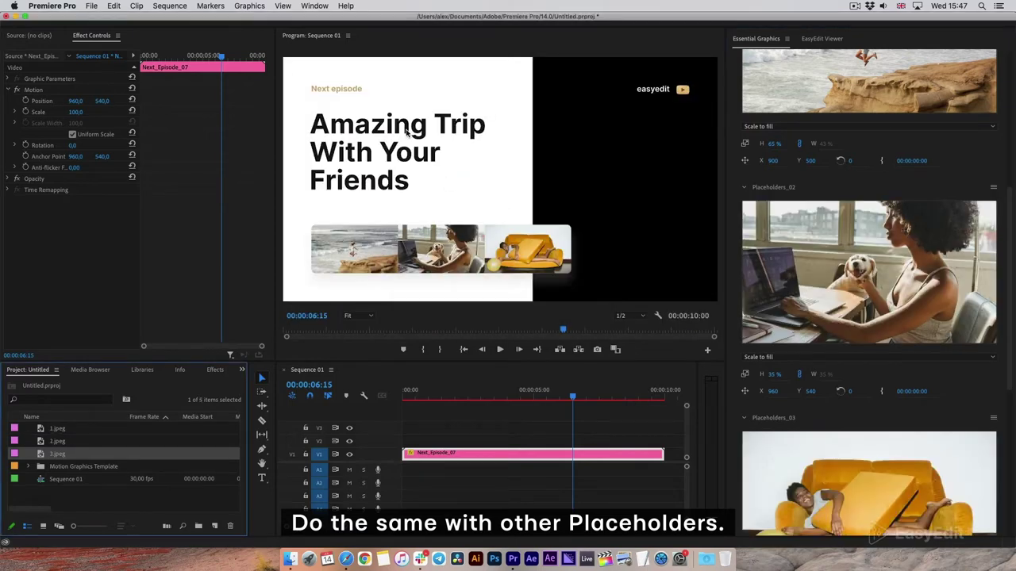
Render and replace the clip as Next_Episode_07_Rendered_001.mxf and play it from the start.
right_click(507, 454)
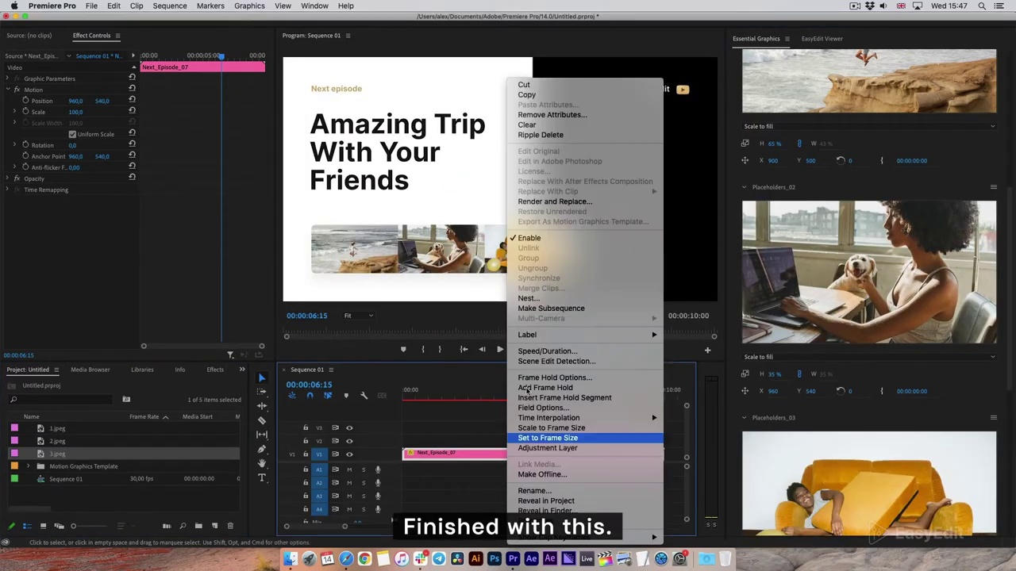
left_click(568, 202)
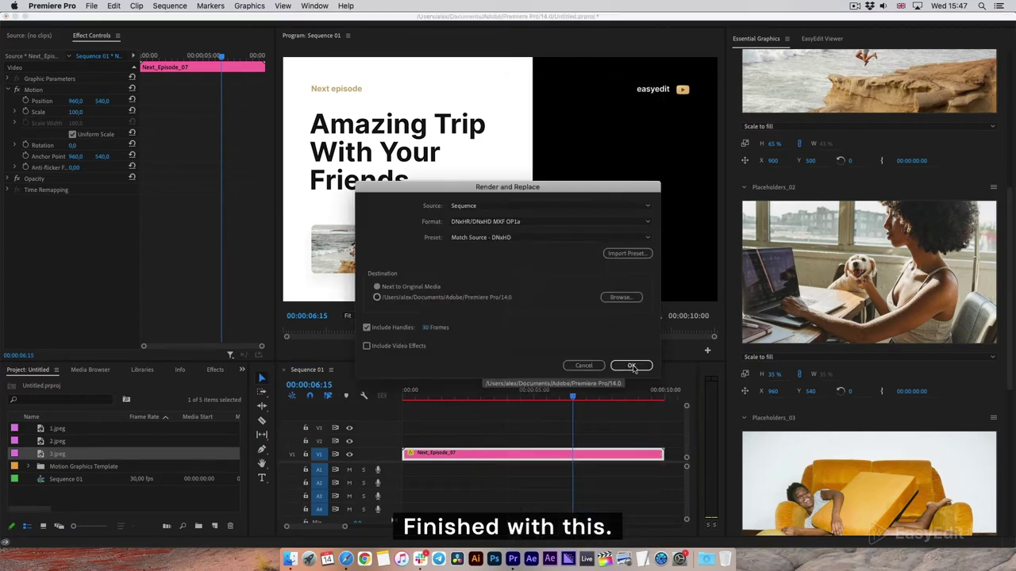
left_click(633, 363)
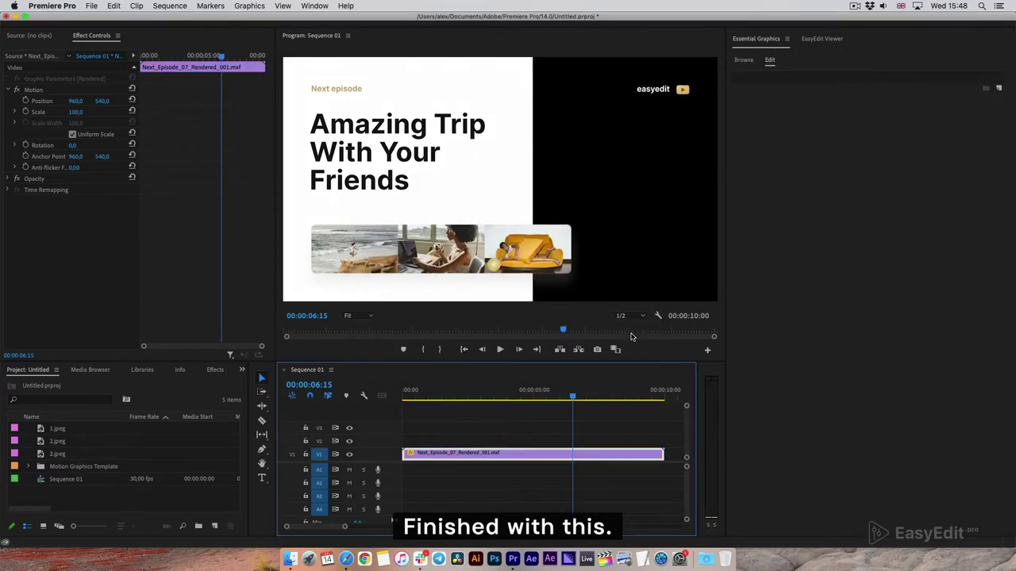
left_click_drag(468, 395, 391, 395)
left_click(502, 350)
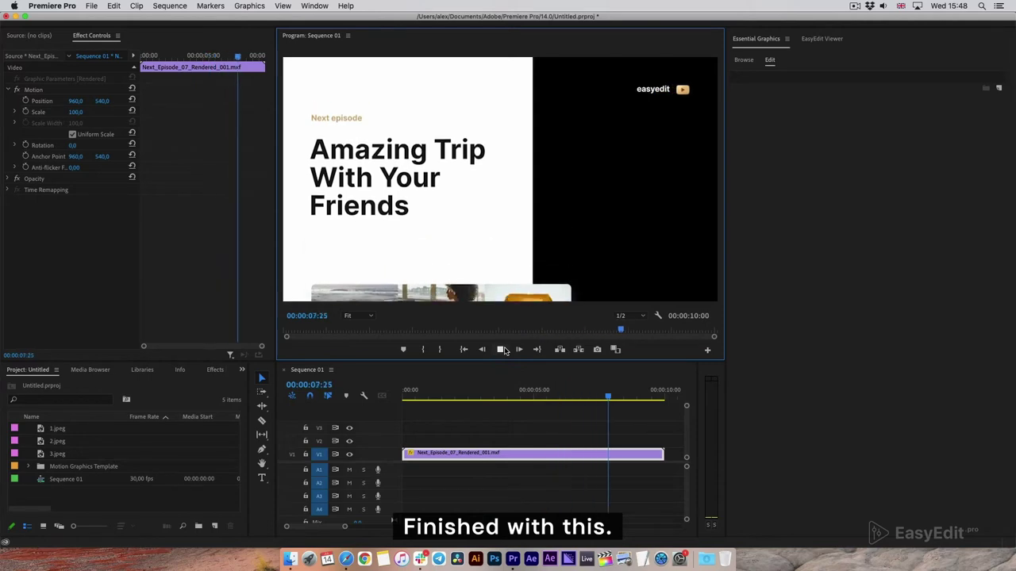
left_click(534, 401)
right_click(535, 455)
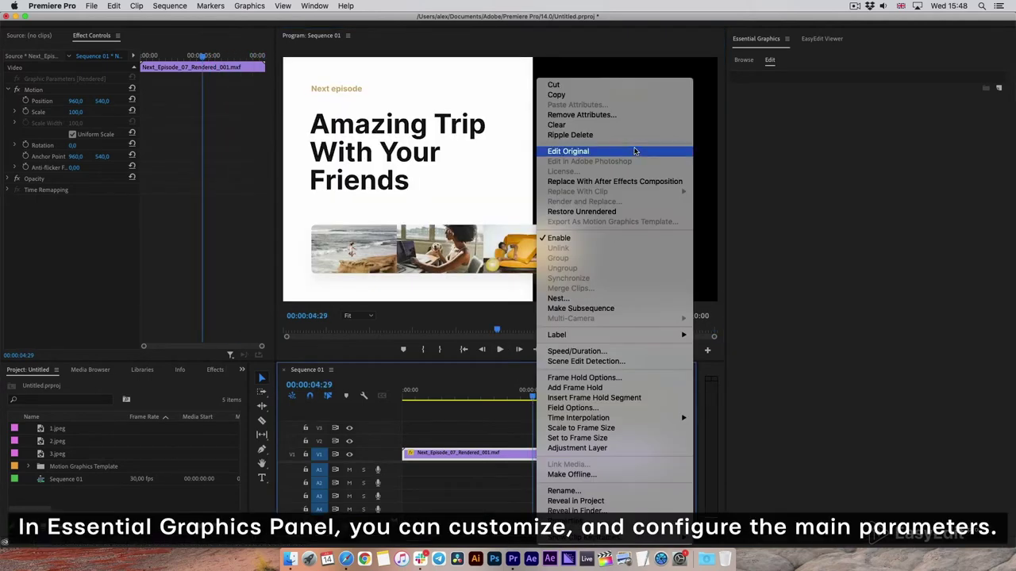
Restore the clip to its editable template and expand its Text settings.
left_click(620, 213)
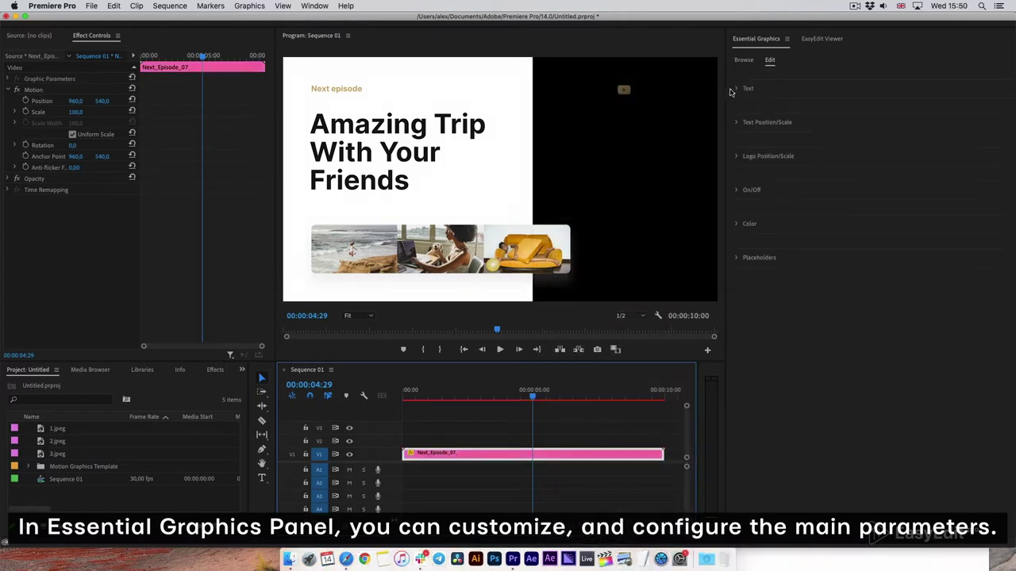
left_click(735, 90)
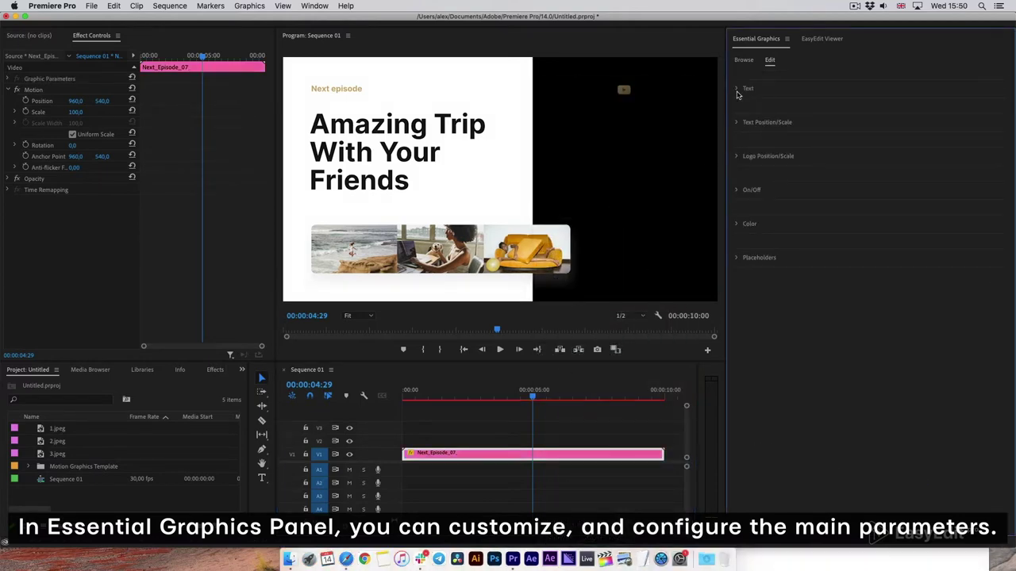
left_click(735, 89)
Paste 'Make your videos better with Easyedit studio' as the Text_02 headline, split over three lines.
left_click(776, 234)
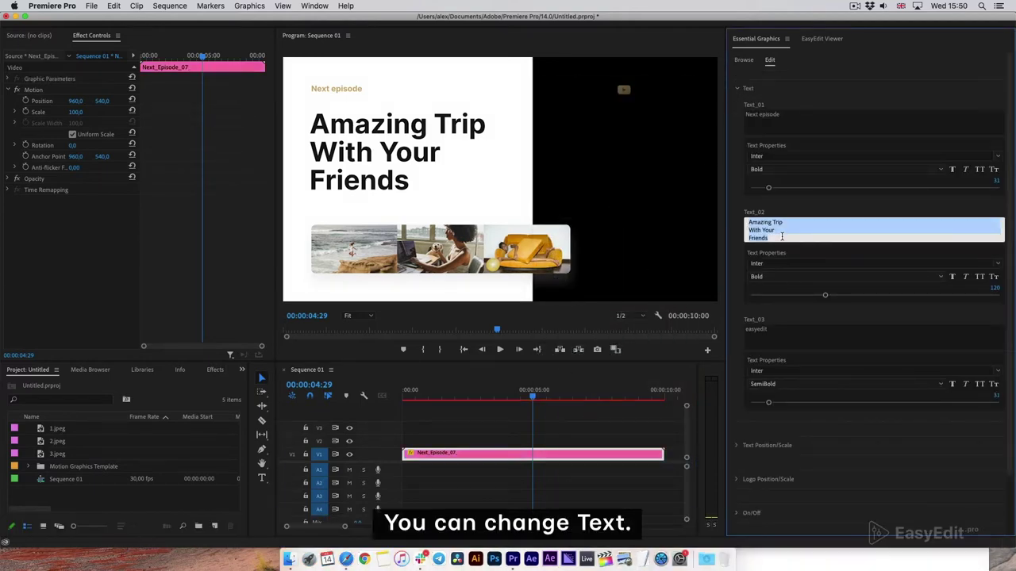
scroll(778, 230, "down", 1)
type("Make your videos better with Easyedit studio")
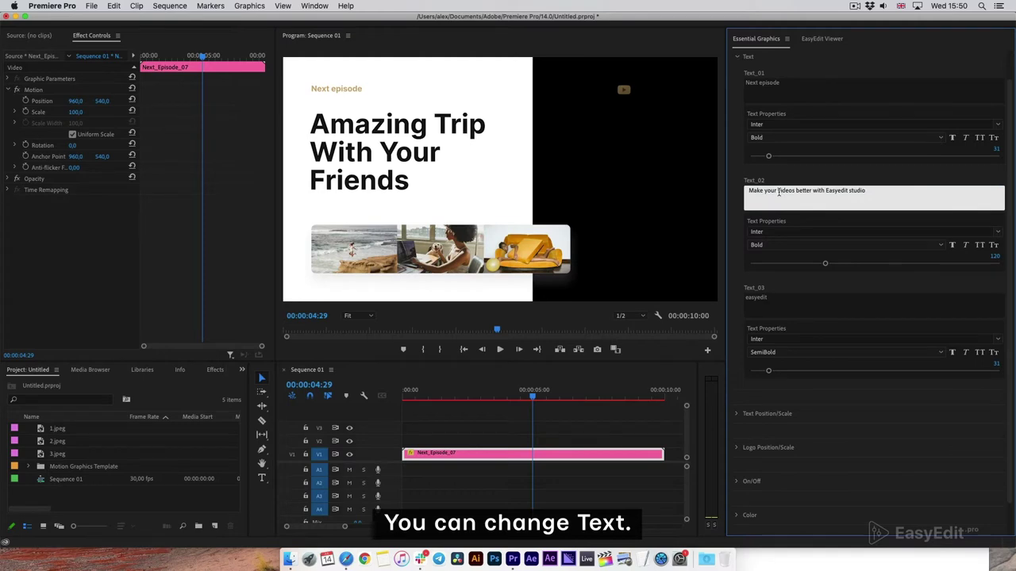
left_click(796, 191)
key("Return")
key("Return")
left_click(762, 277)
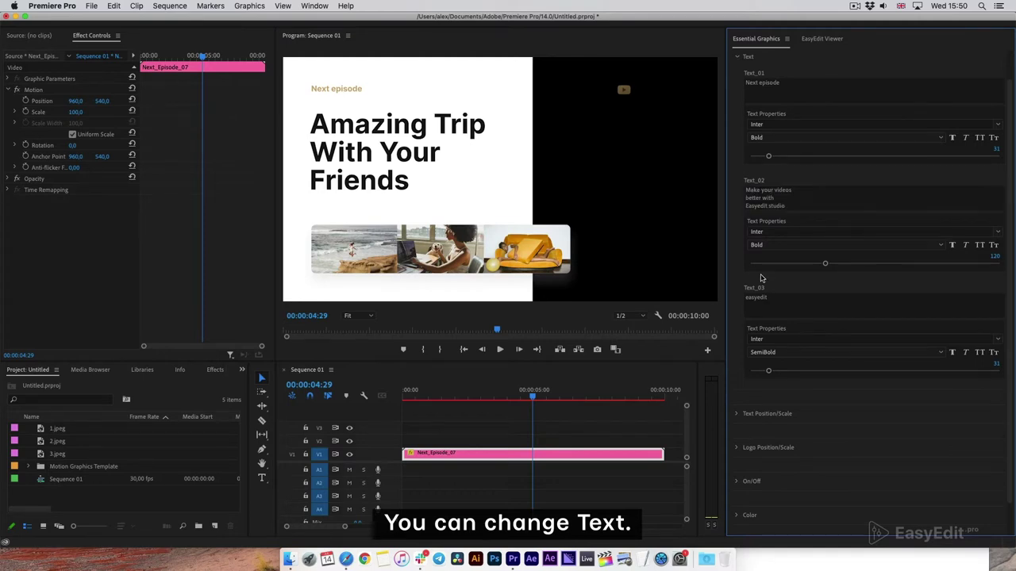
left_click(737, 58)
left_click(738, 122)
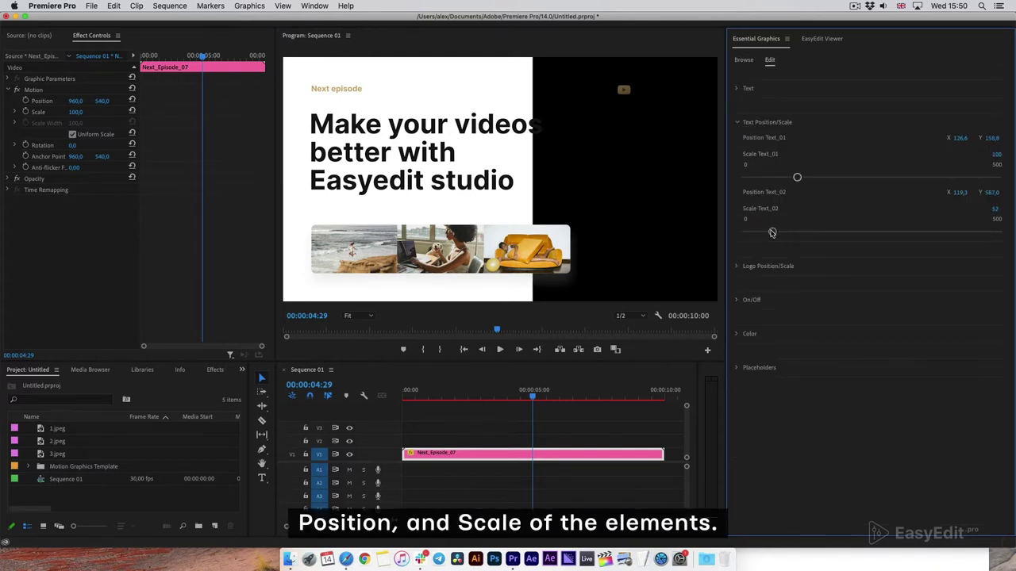
Raise Scale Text_02 to 90 and nudge Position Text_02 Y back to its original height.
left_click_drag(771, 232, 775, 230)
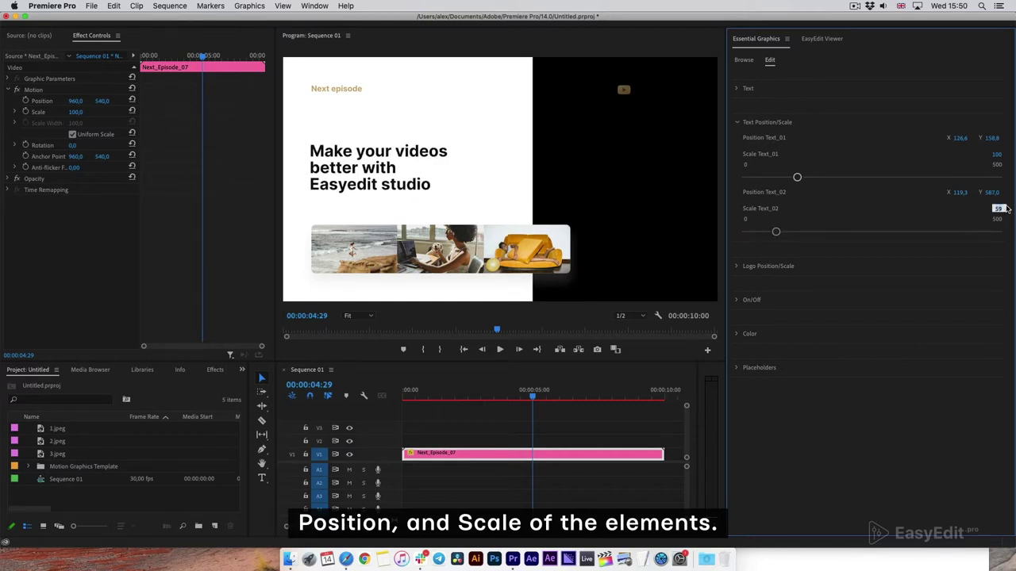
type("80")
key("Return")
type("90")
key("Return")
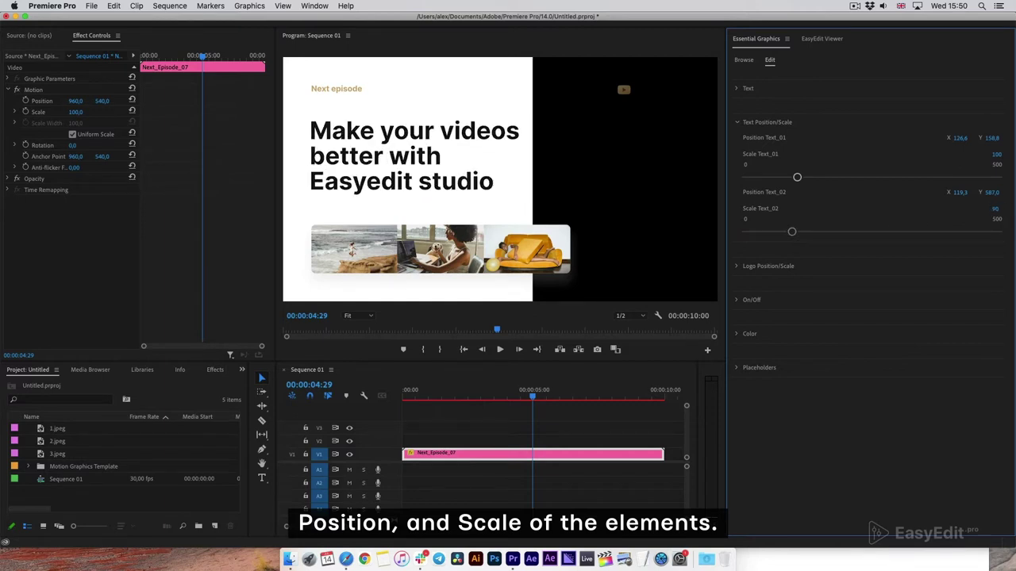
key("Down")
key("Down")
key("Down")
key("Down")
key("Down")
key("Down")
key("Down")
key("Down")
key("Down")
key("Down")
key("Down")
key("Down")
key("Down")
key("Down")
key("Down")
key("Down")
key("Down")
key("Down")
key("Down")
key("Down")
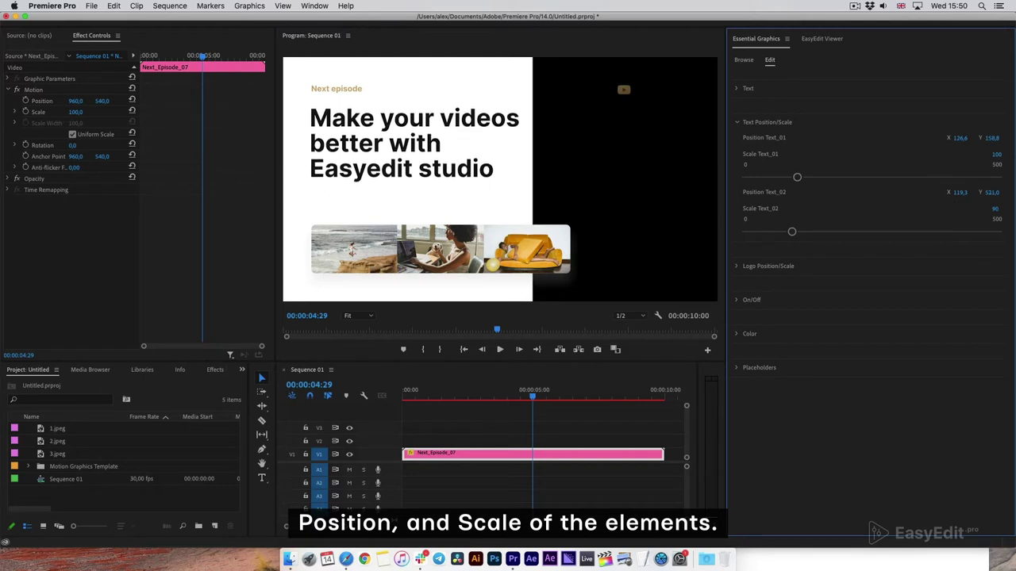
key("Up")
key("Up")
key("Up")
key("Up")
key("Up")
key("Up")
key("Up")
key("Up")
key("Up")
key("Up")
key("Up")
key("Up")
key("Up")
key("Up")
key("Up")
key("Up")
key("Up")
key("Up")
key("Up")
key("Up")
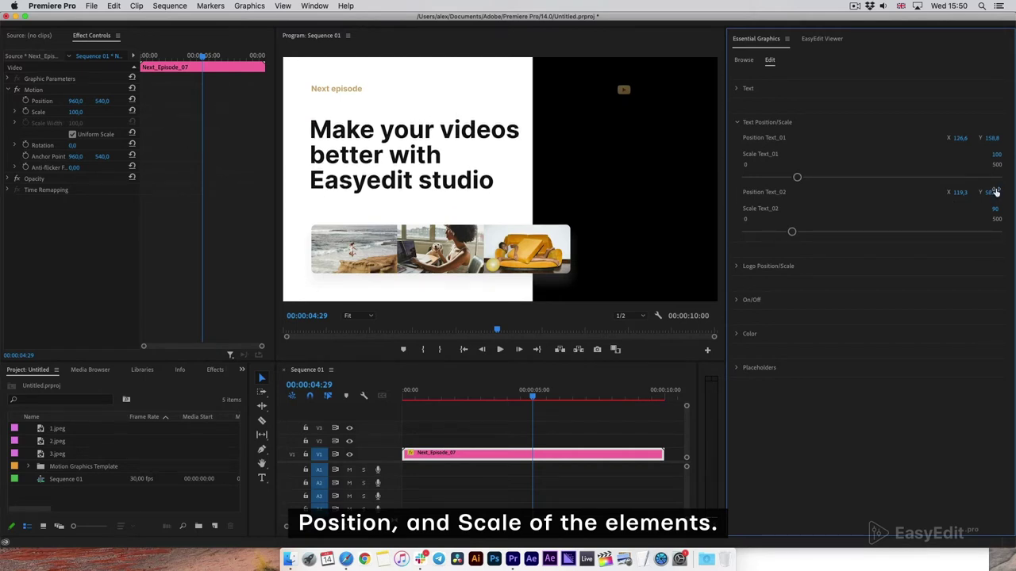
left_click(740, 122)
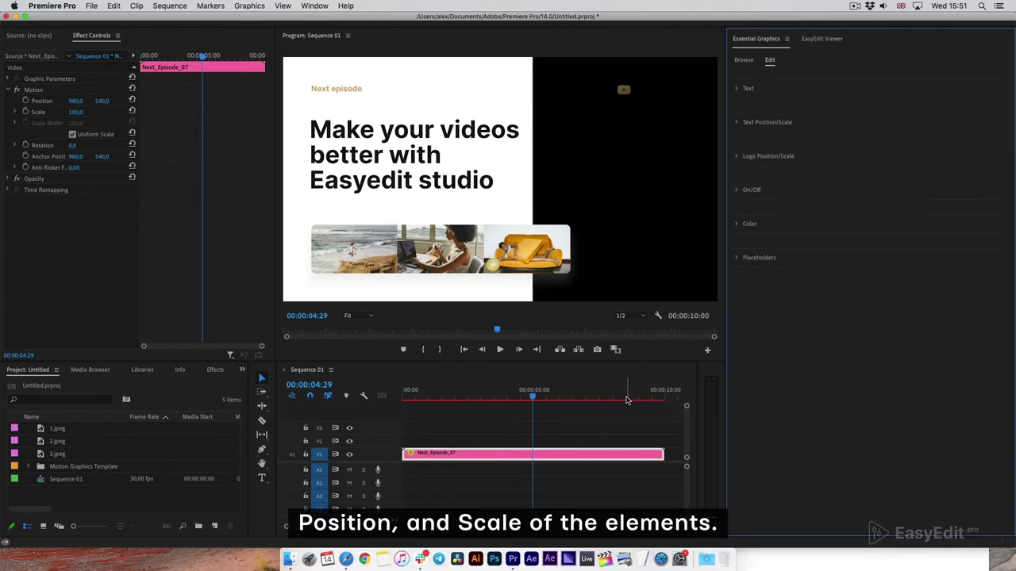
Move the playhead to 00:00:06:28 and turn on the easyedit logo visibility.
left_click(625, 399)
left_click(585, 397)
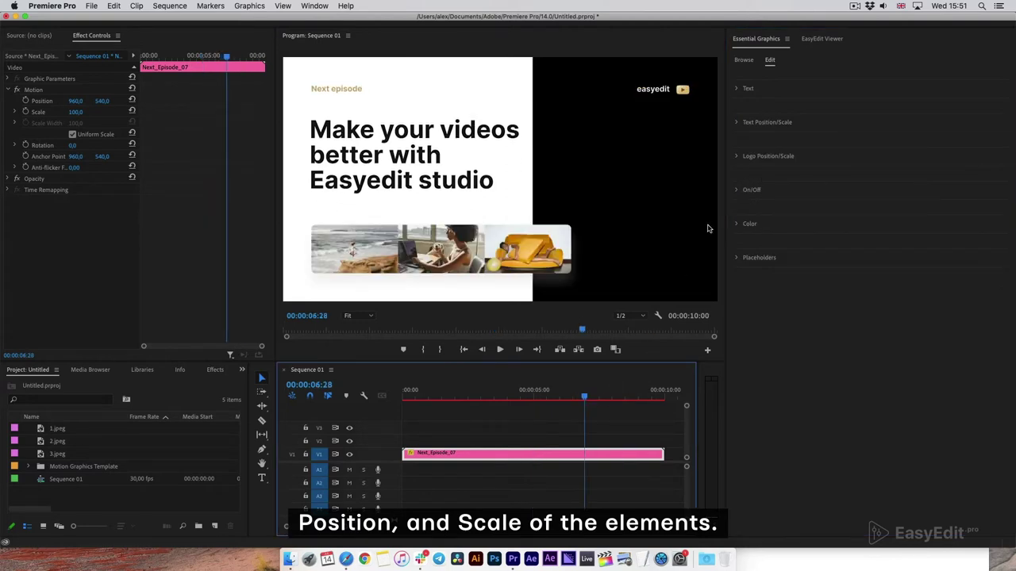
left_click(737, 190)
left_click(747, 206)
left_click(737, 191)
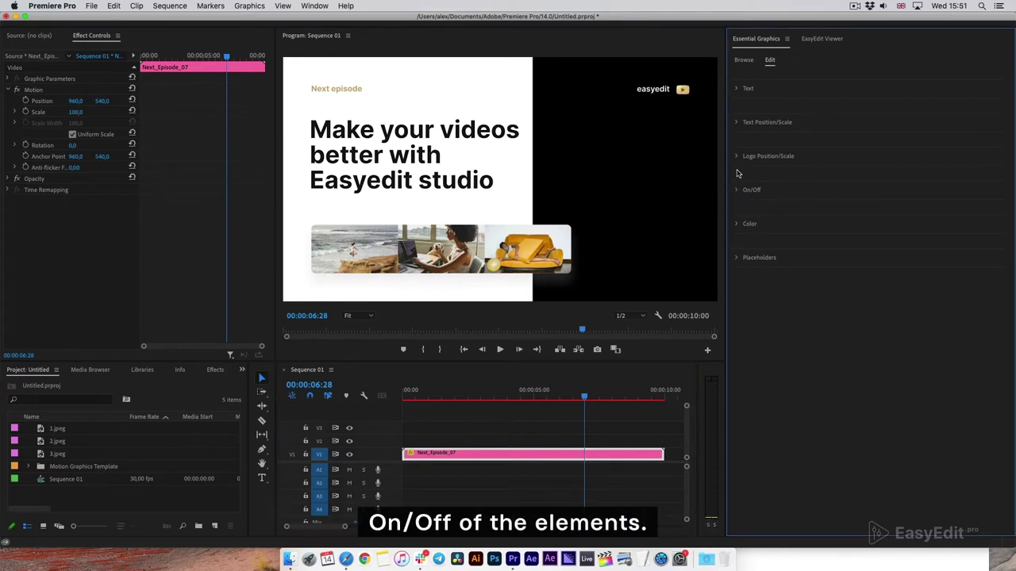
Colour Text_01 purple B503D8 and the Shape light blue B7E8F8.
left_click(736, 224)
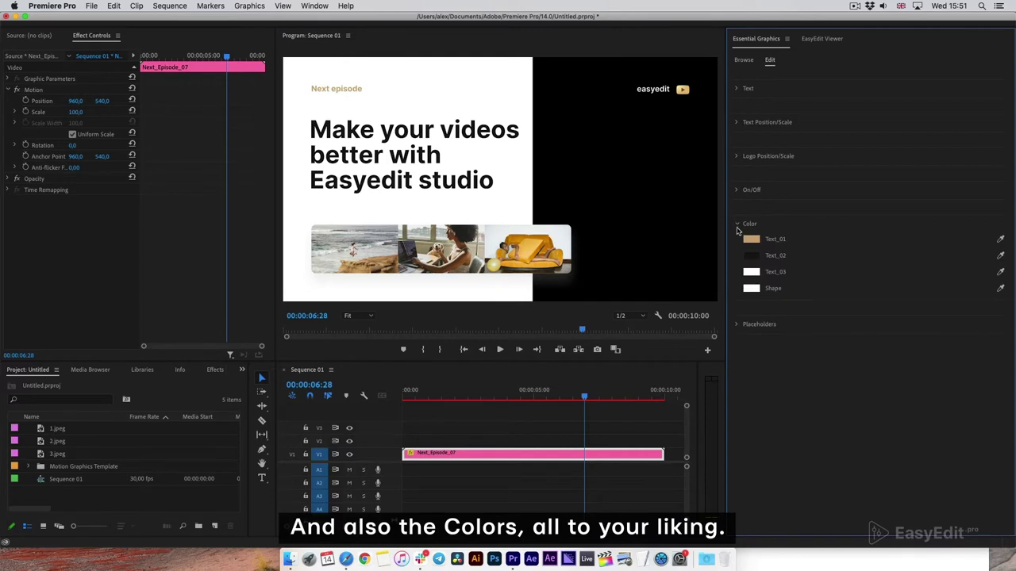
left_click(750, 239)
left_click(545, 310)
left_click_drag(512, 318, 529, 315)
left_click(620, 195)
left_click(750, 288)
left_click(544, 274)
left_click(432, 332)
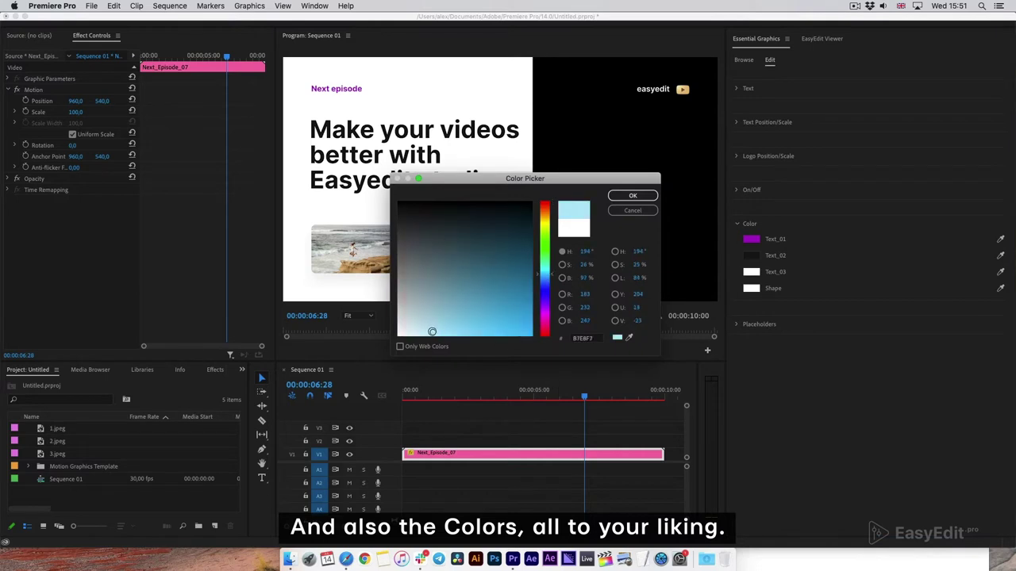
left_click(633, 196)
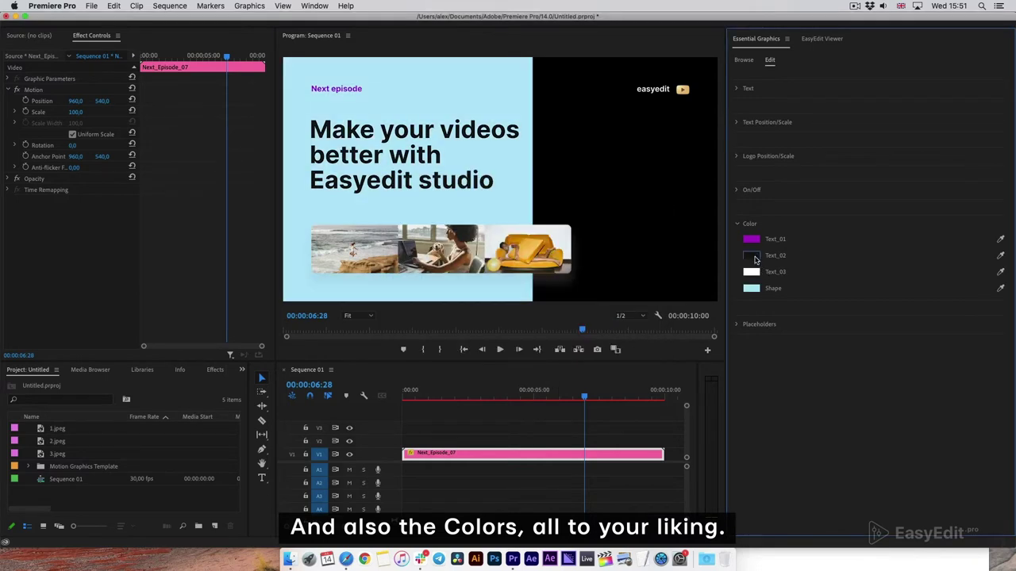
Make the Text_02 headline purple and Text_01 a brighter magenta.
left_click(751, 256)
left_click_drag(517, 309, 483, 307)
left_click(632, 196)
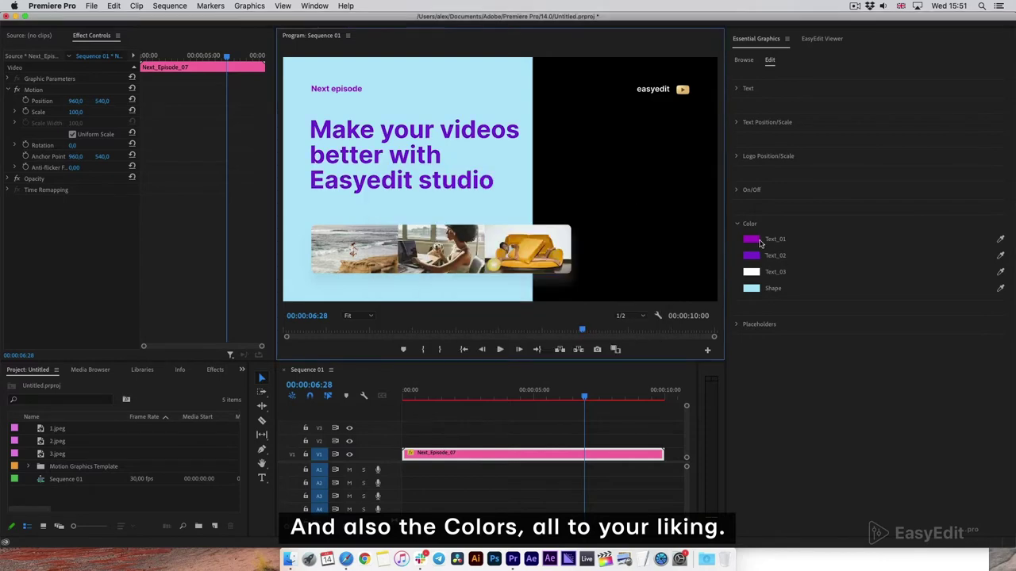
left_click(751, 239)
left_click_drag(537, 323, 491, 332)
left_click(632, 196)
Change the Shape to deep blue 3171E9 and Text_01 to a lighter pink.
left_click(752, 289)
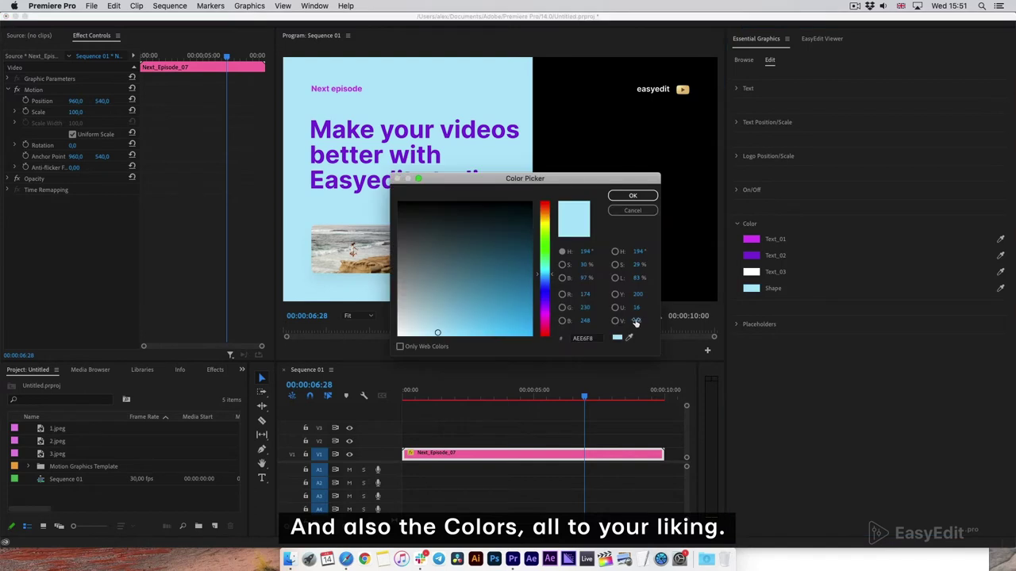
left_click(546, 283)
left_click_drag(508, 312, 503, 324)
left_click(641, 196)
left_click(750, 239)
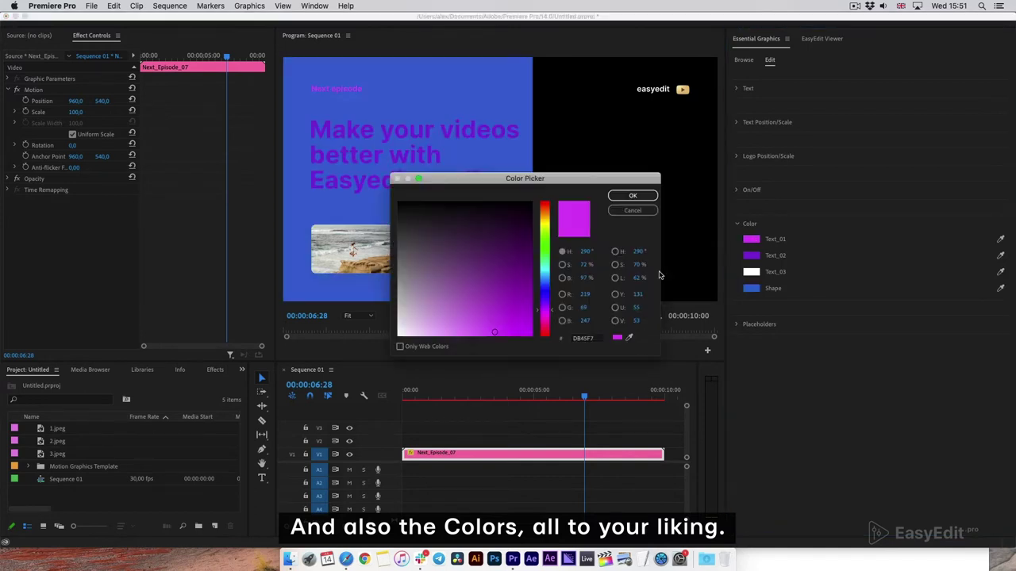
left_click_drag(492, 262, 460, 346)
left_click(641, 196)
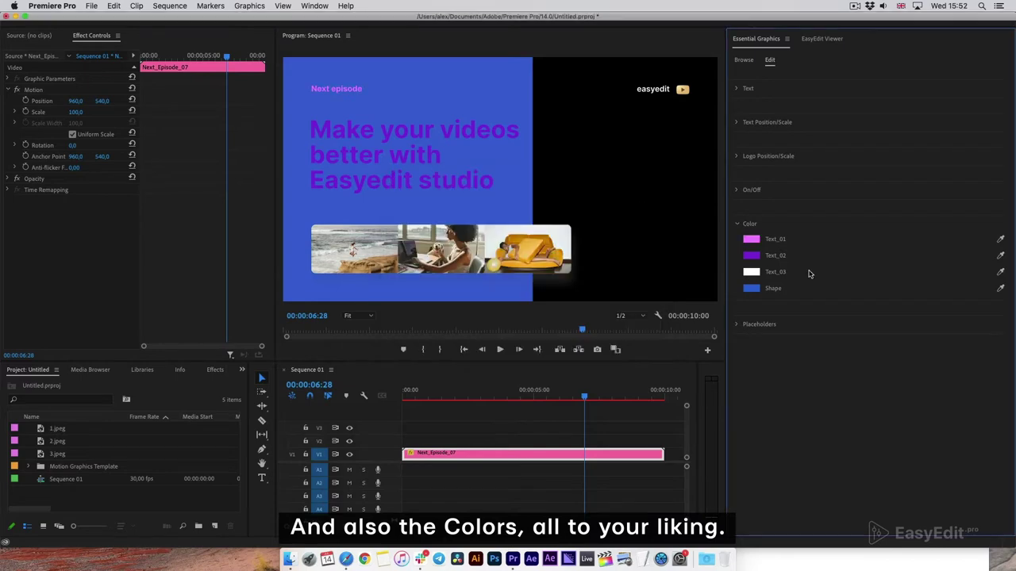
Recolour the Text_02 title cyan and reapply the blue Shape colour.
left_click(751, 255)
left_click_drag(545, 305, 548, 271)
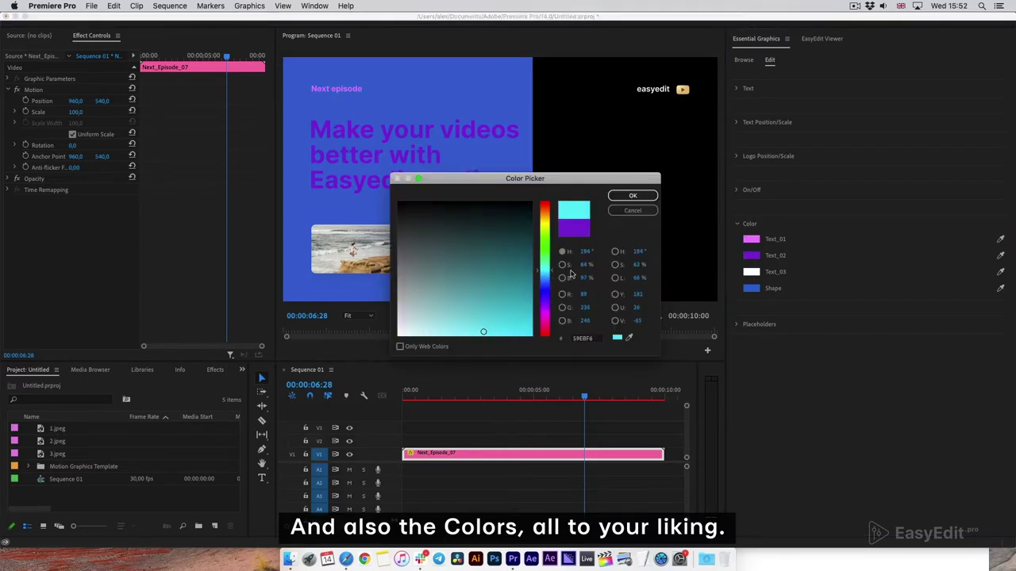
left_click(512, 317)
left_click(616, 196)
left_click(751, 288)
left_click(632, 196)
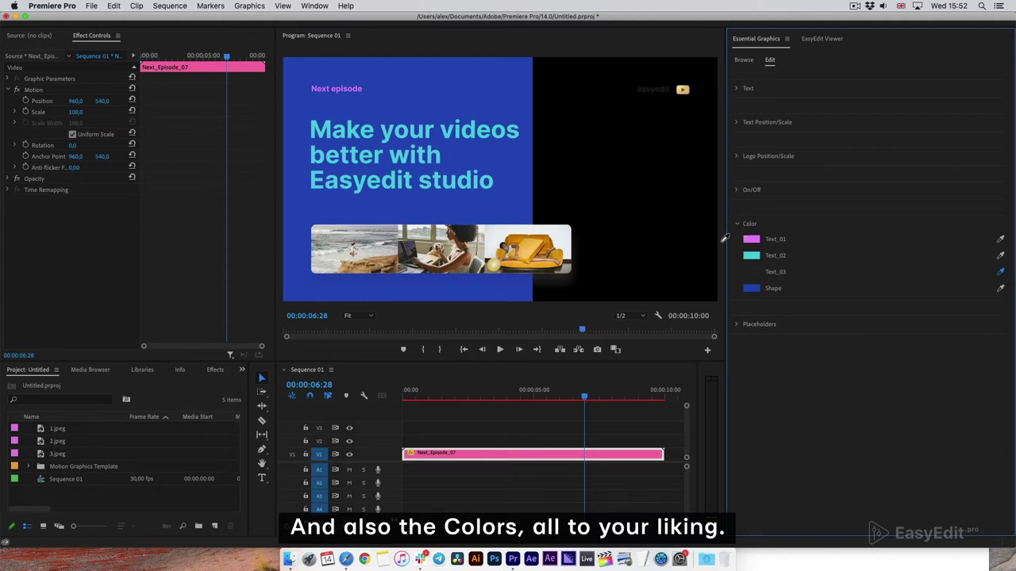
Render and replace the clip as Next_Episode_07_Rendered_002.mxf and play it from the start.
key("Home")
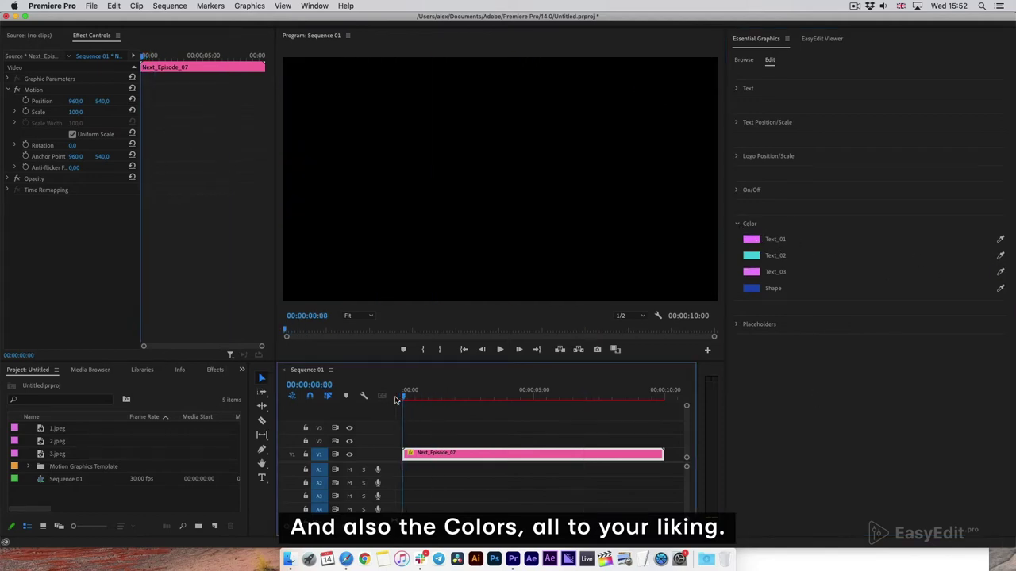
left_click(740, 229)
right_click(503, 454)
left_click(548, 199)
left_click(631, 365)
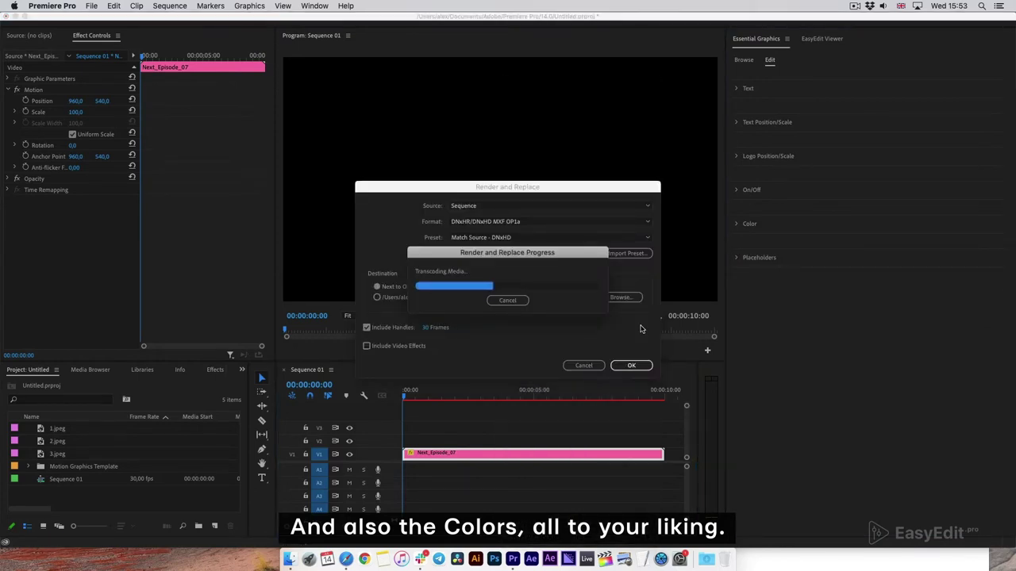
left_click(500, 349)
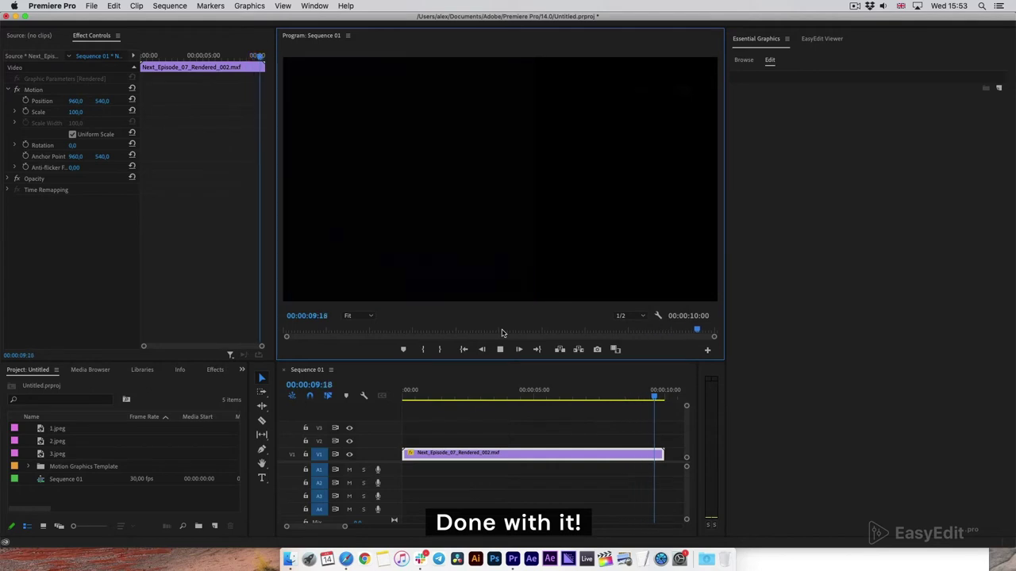
left_click(499, 349)
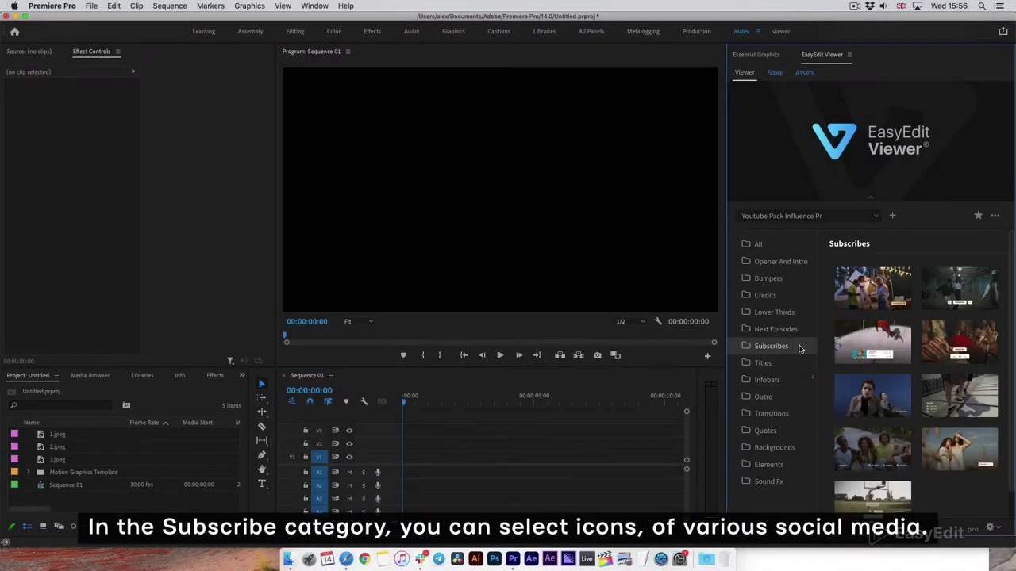
Add the Subscribe_07 template to the timeline, render and replace it, and play it to 00:00:02:08.
left_click(858, 450)
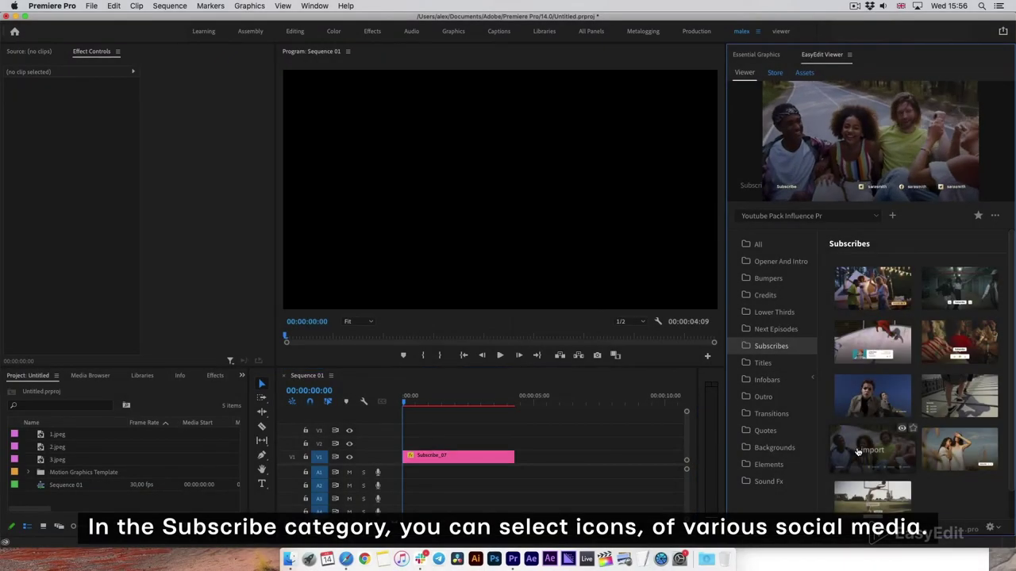
right_click(447, 457)
left_click(524, 203)
left_click(631, 365)
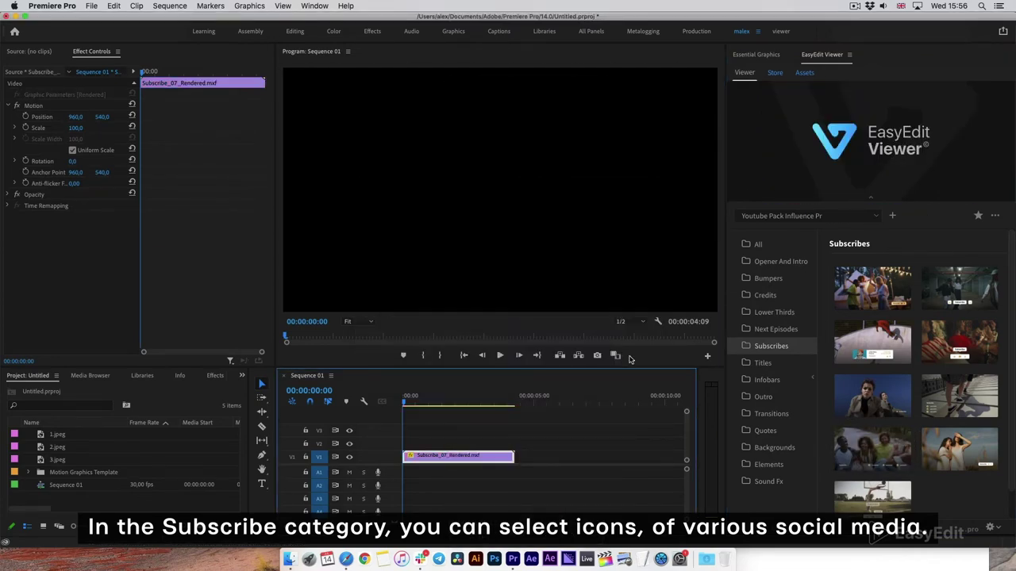
left_click(499, 355)
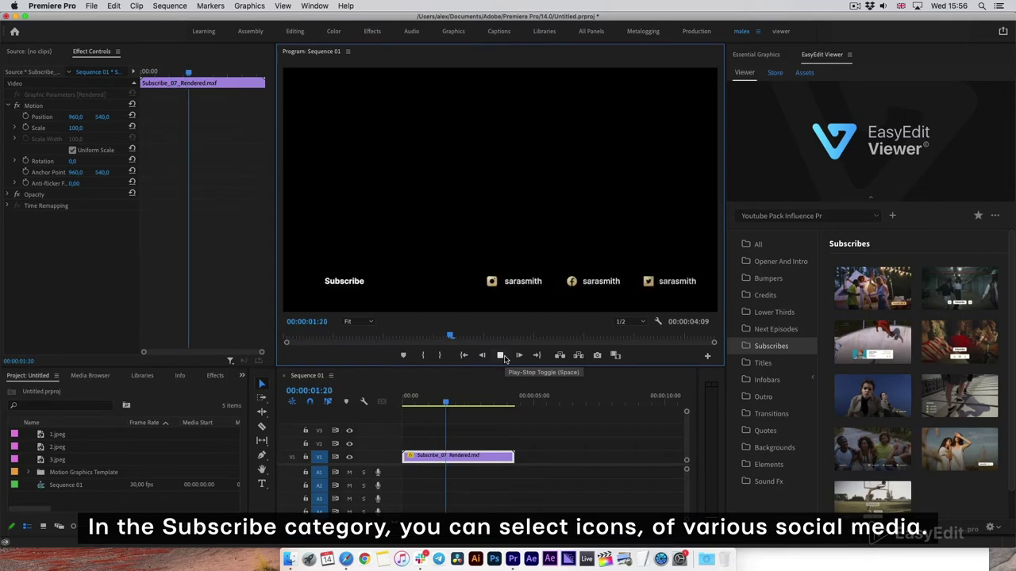
left_click(462, 397)
Restore the Subscribe clip to its unrendered template and show its Essential Graphics properties.
right_click(500, 464)
left_click(592, 212)
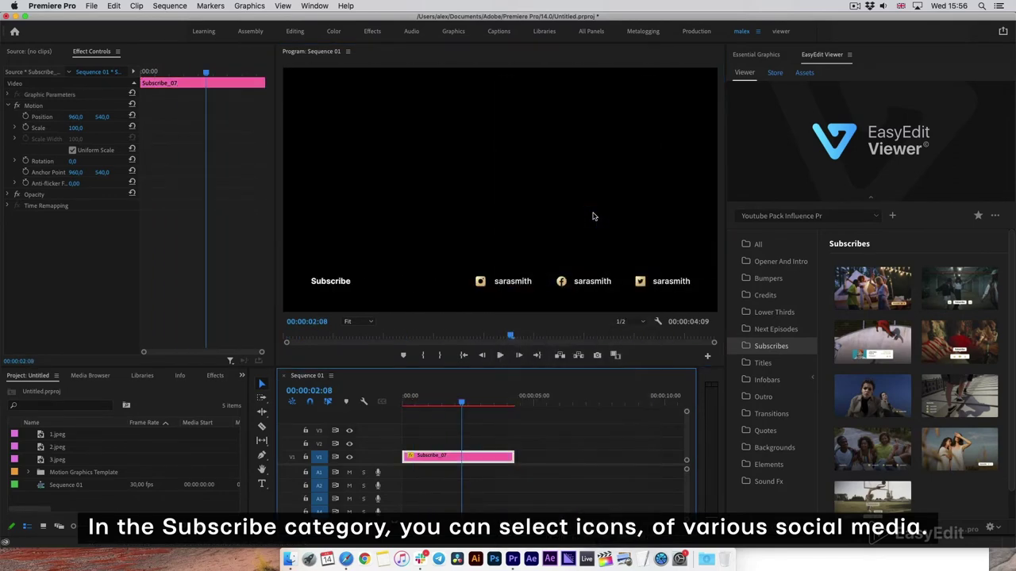
left_click(750, 55)
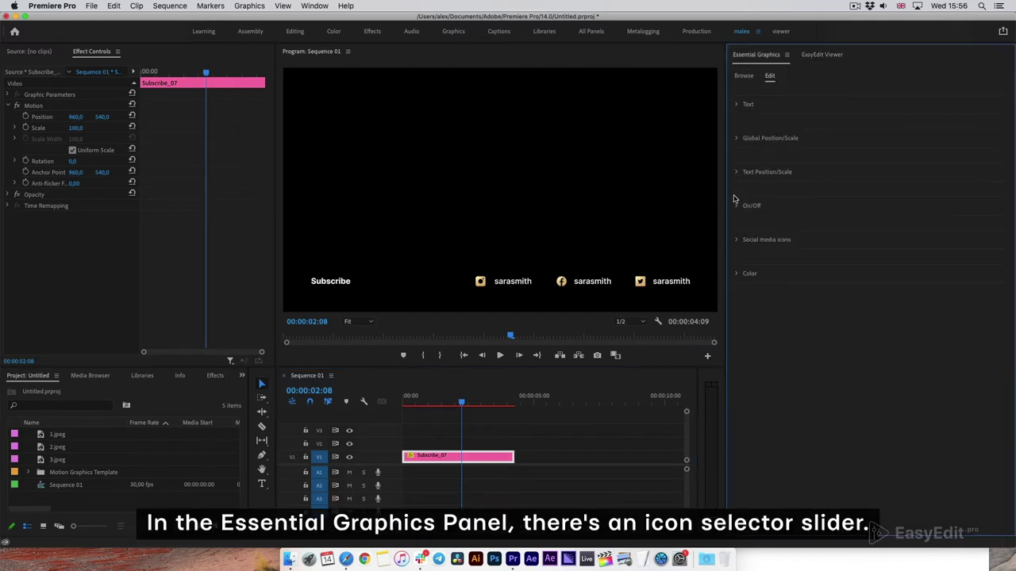
Swap the first and third social media icons for different icons.
left_click(735, 239)
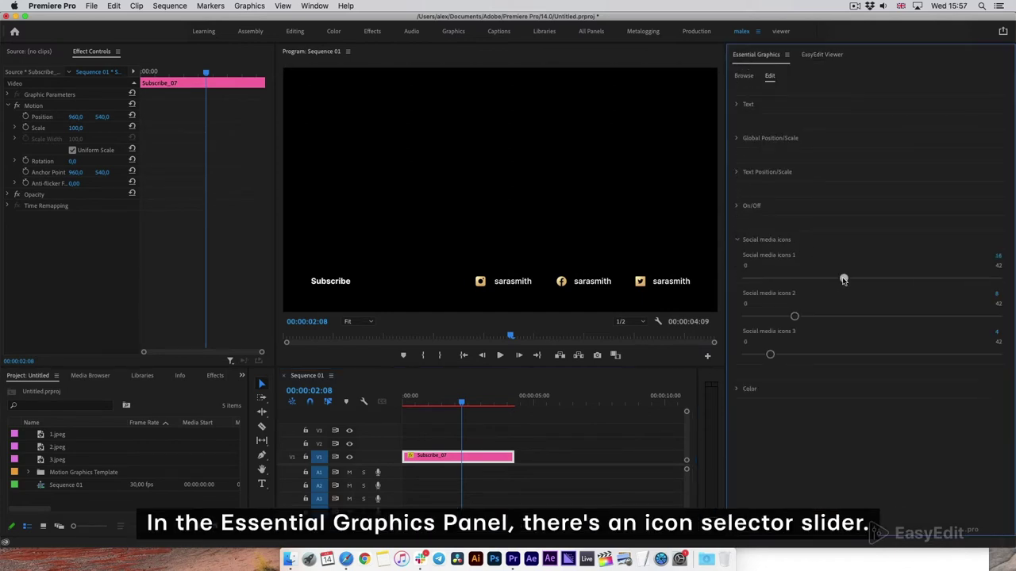
left_click_drag(843, 280, 843, 279)
left_click_drag(769, 355, 804, 355)
left_click(738, 209)
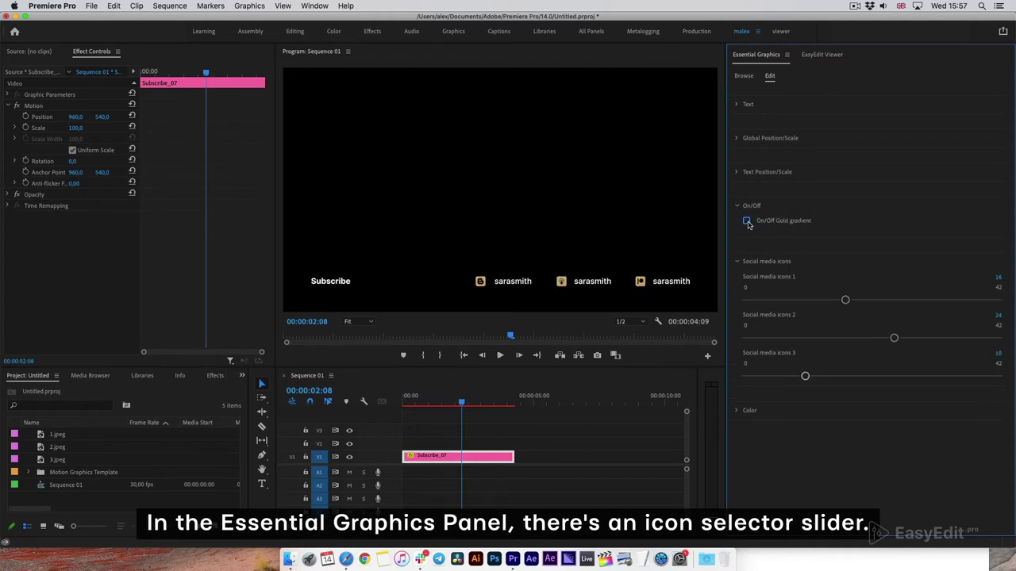
Colour the first social media icon magenta purple.
left_click(737, 411)
scroll(897, 447, "down", 1)
left_click(752, 446)
left_click(543, 309)
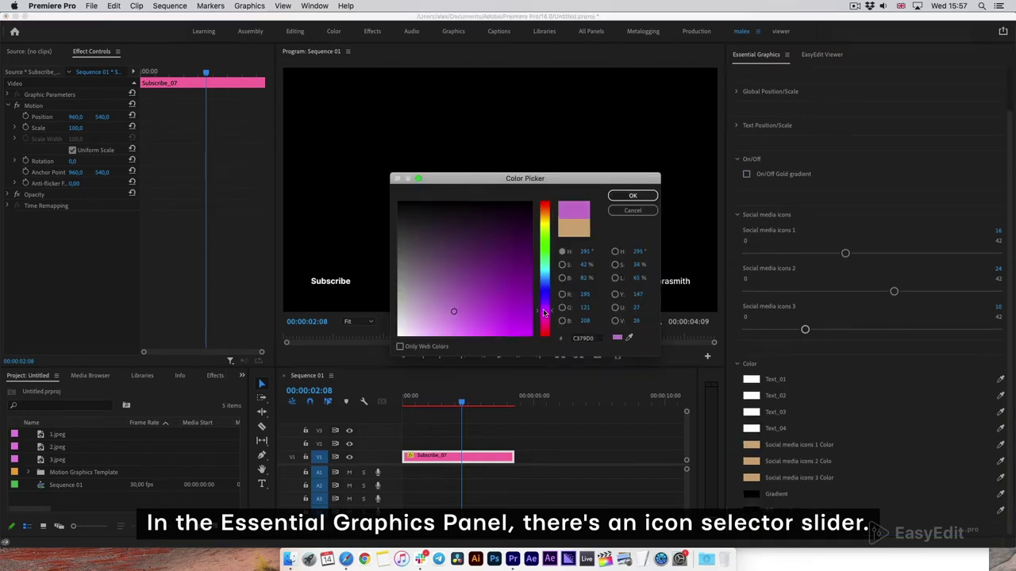
left_click(630, 196)
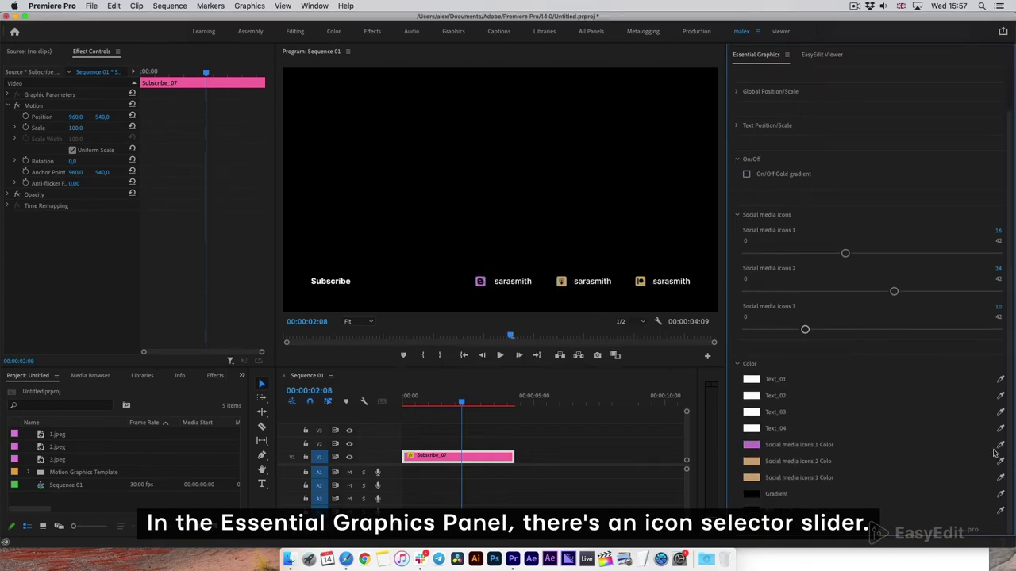
Colour the second icon purple and the third icon deep purple.
left_click(1000, 461)
left_click(751, 463)
left_click(488, 306)
left_click(631, 196)
left_click(750, 477)
left_click(527, 296)
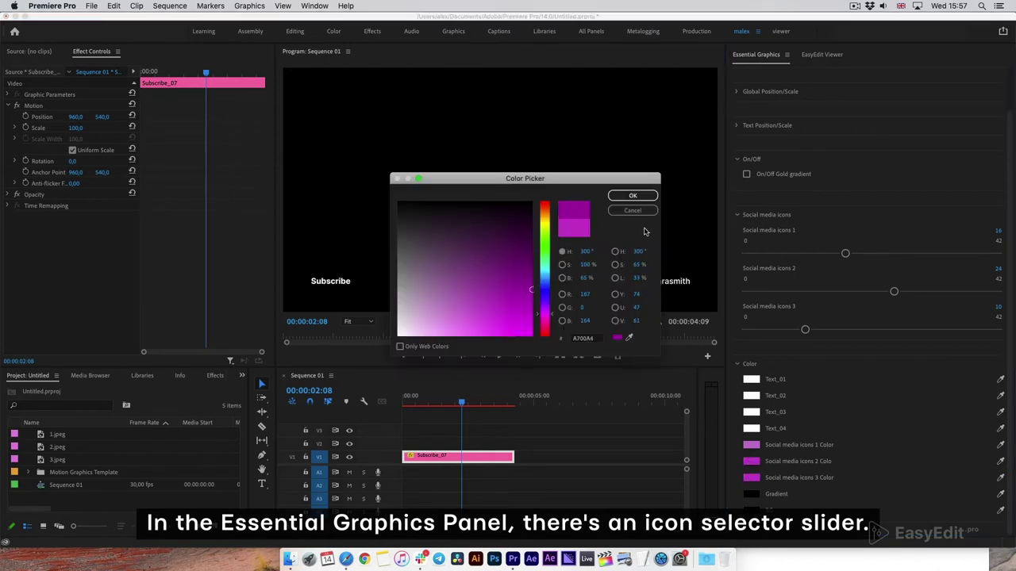
left_click(643, 198)
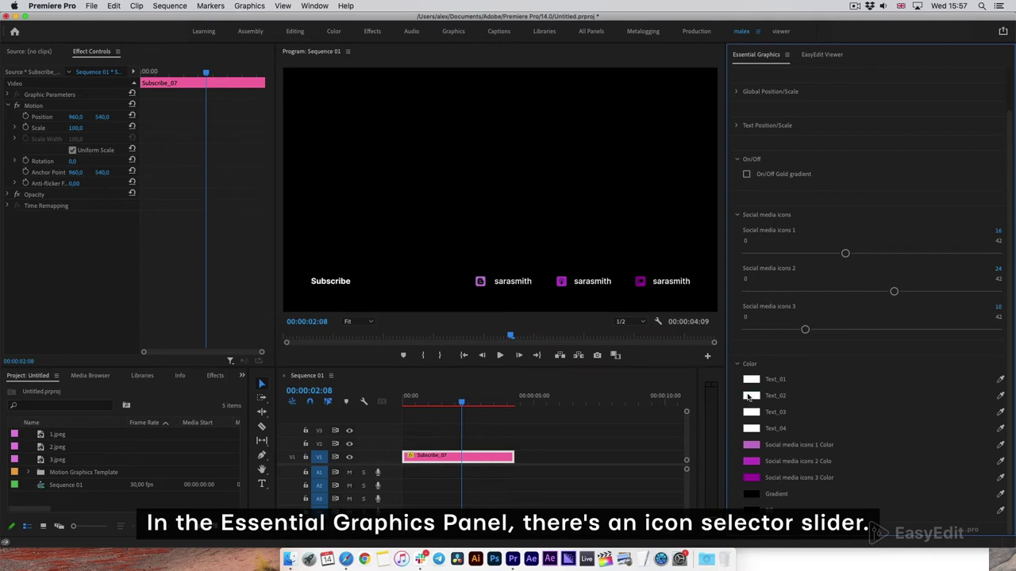
Collapse the colour, social media icon and on/off settings groups.
left_click(737, 364)
left_click(735, 262)
left_click(737, 206)
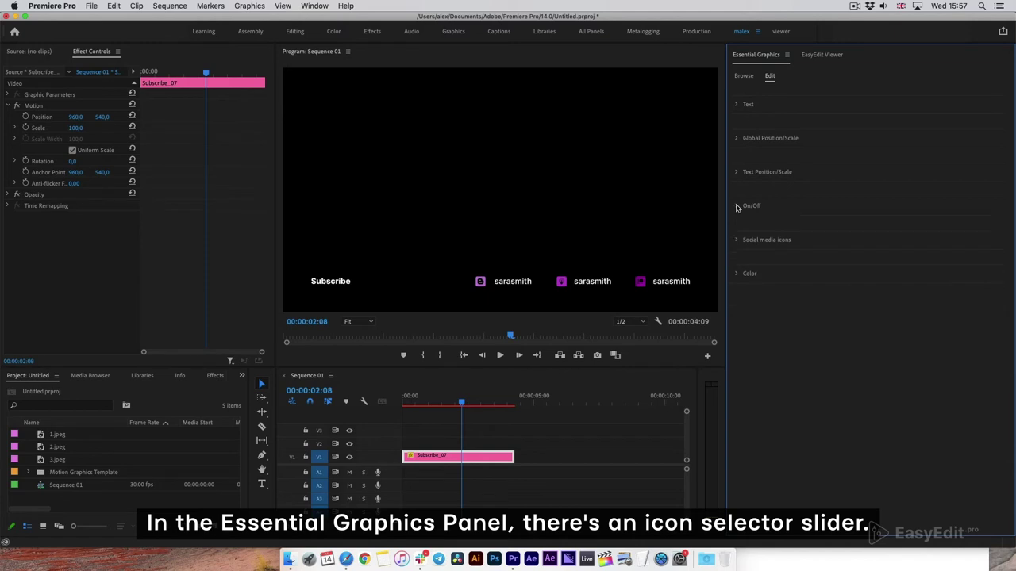
left_click(464, 404)
Render and replace the recoloured Subscribe clip and play it from the start.
key("Home")
right_click(429, 457)
left_click(476, 204)
left_click(631, 366)
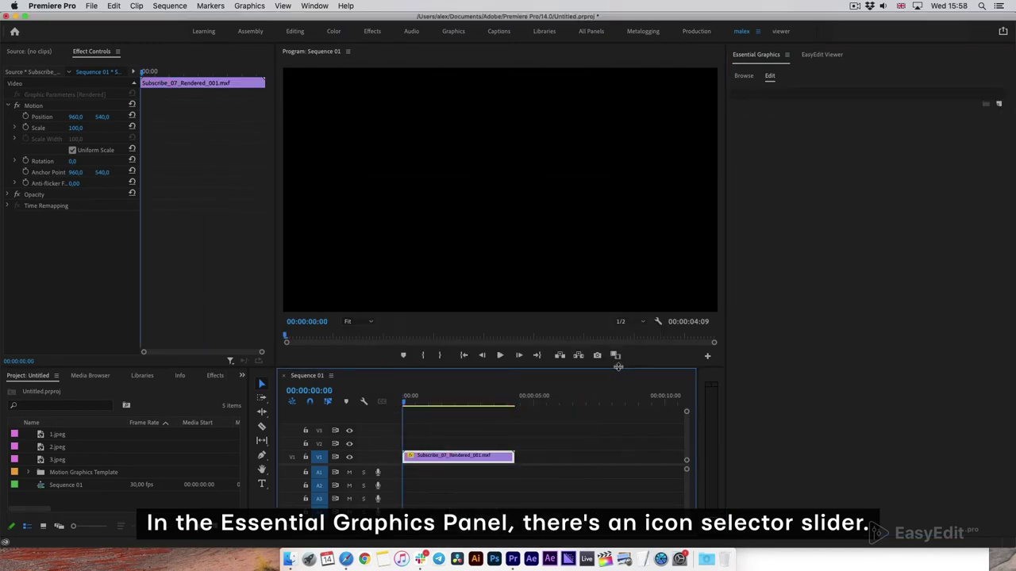
left_click(503, 358)
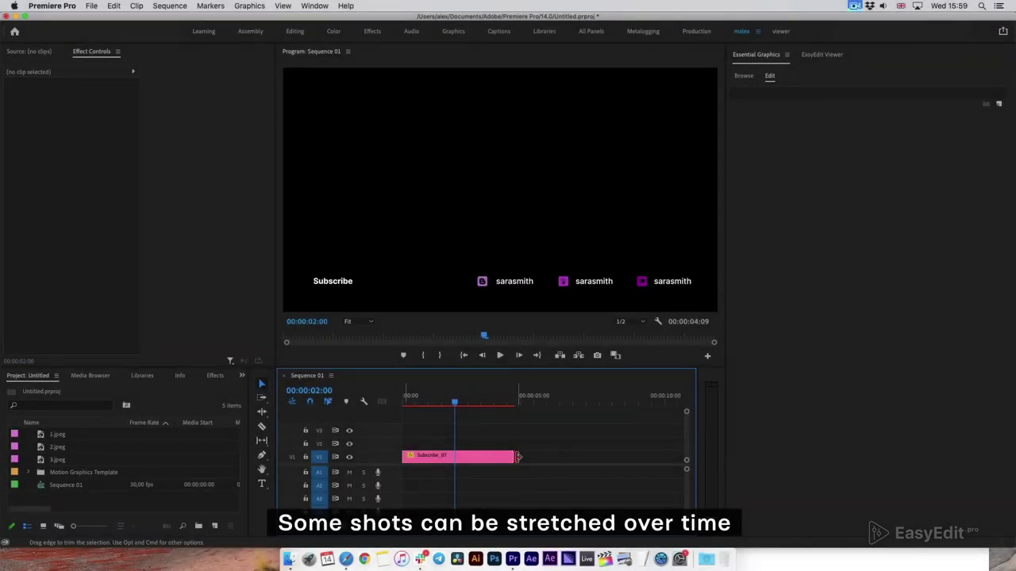
Stretch the Subscribe clip to about 00:00:09:26, render and replace it, and play the sequence.
left_click_drag(517, 457, 662, 457)
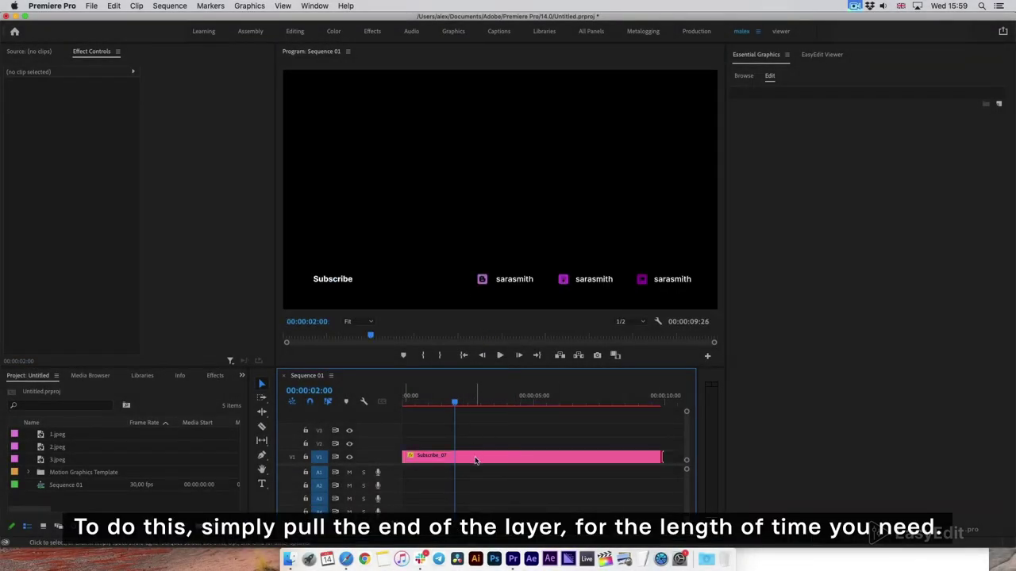
left_click(481, 457)
right_click(466, 458)
left_click(521, 200)
left_click(631, 365)
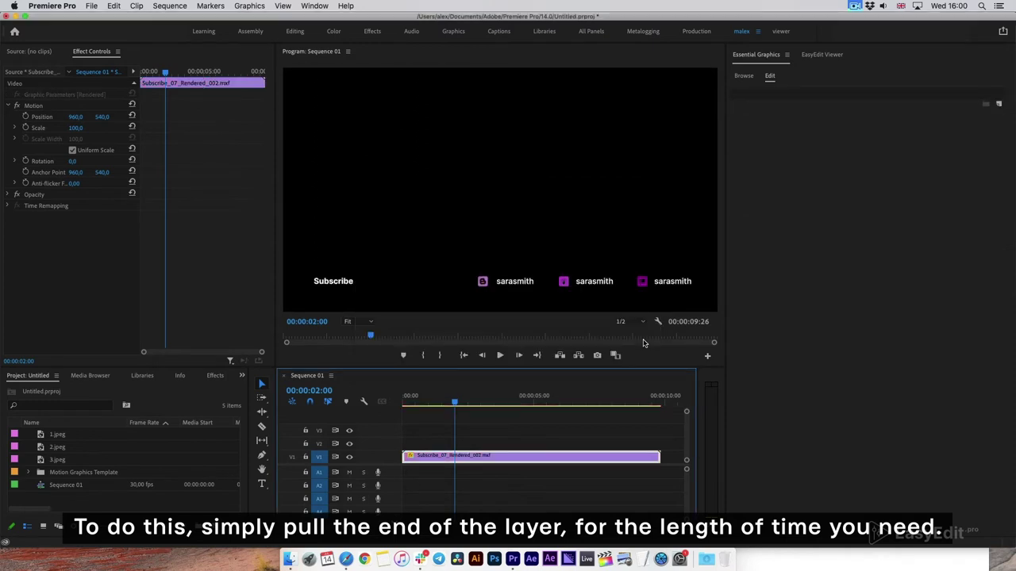
key("Home")
key("space")
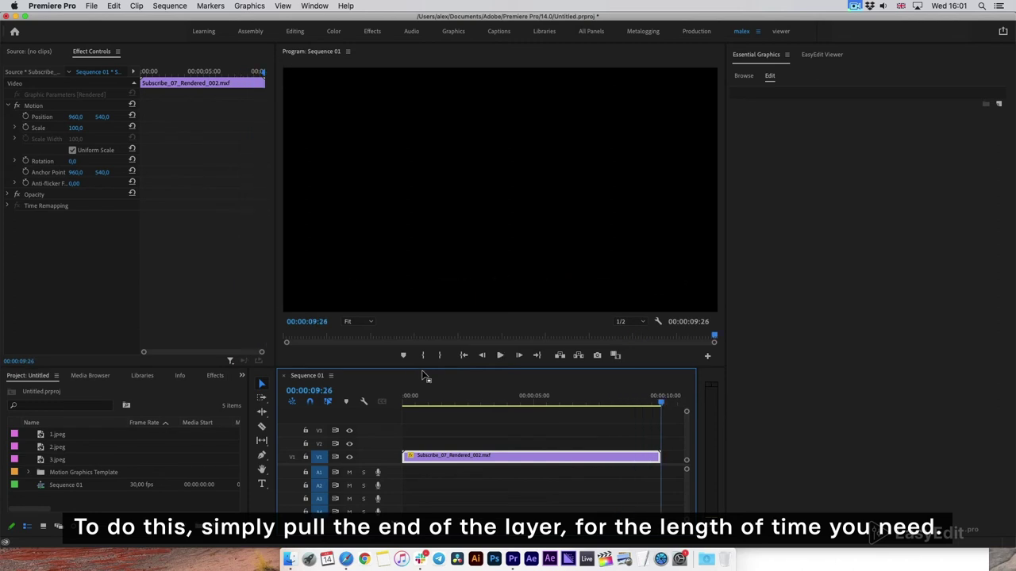
Restore the clip unrendered, shorten it to about 00:00:02:13, and render and replace it.
right_click(460, 452)
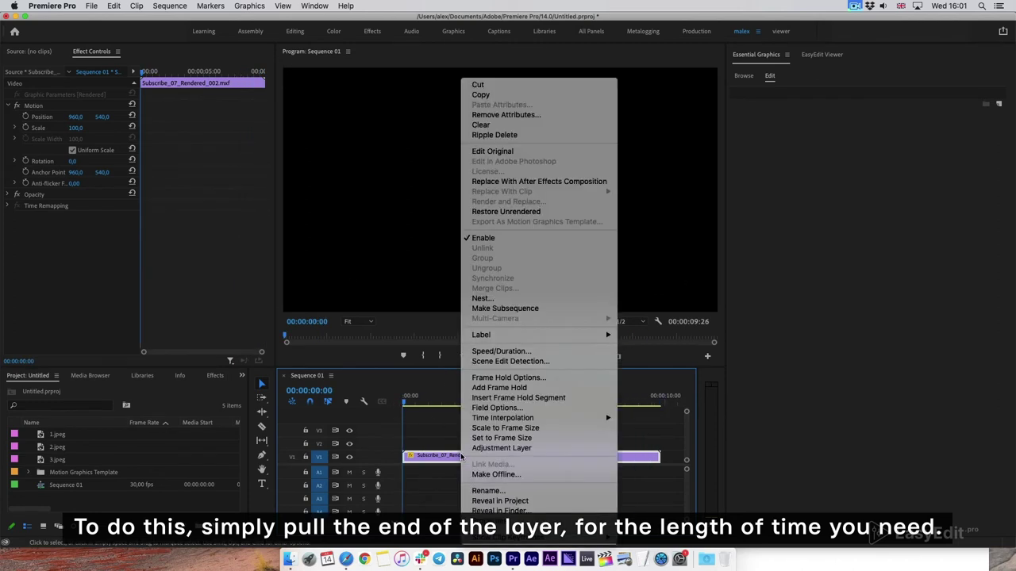
left_click(530, 214)
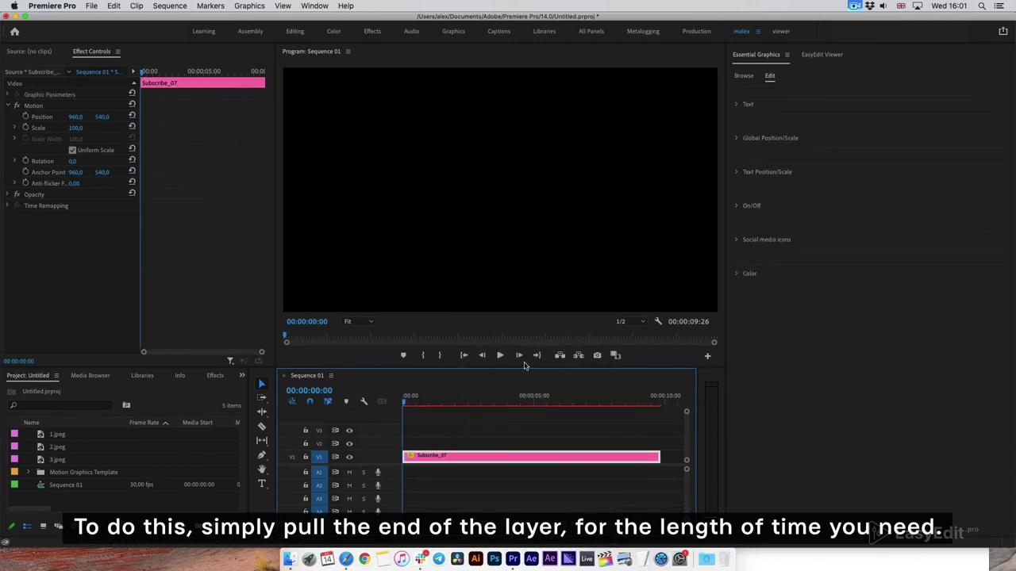
left_click_drag(658, 456, 464, 456)
right_click(443, 450)
left_click(517, 200)
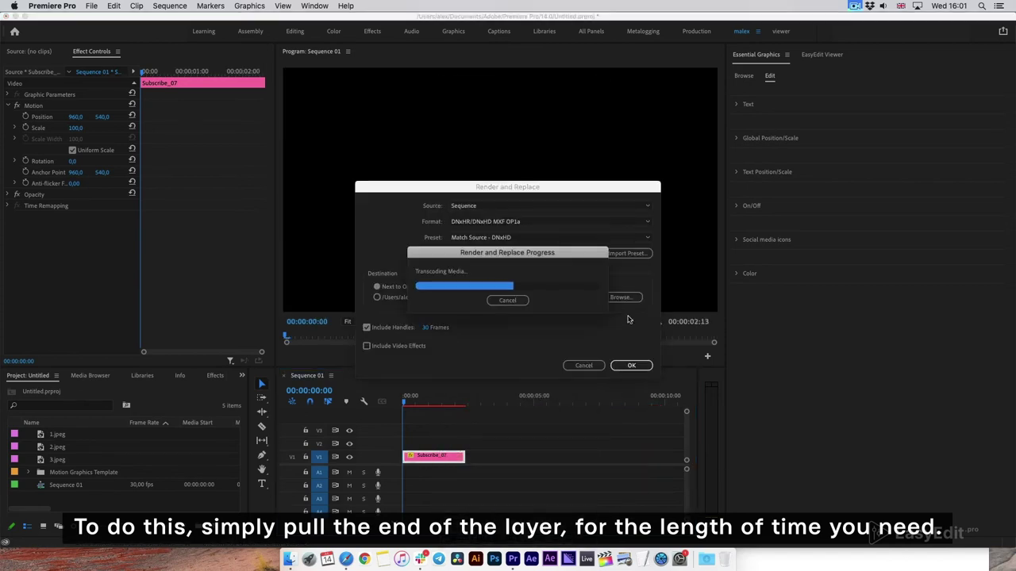
left_click(503, 356)
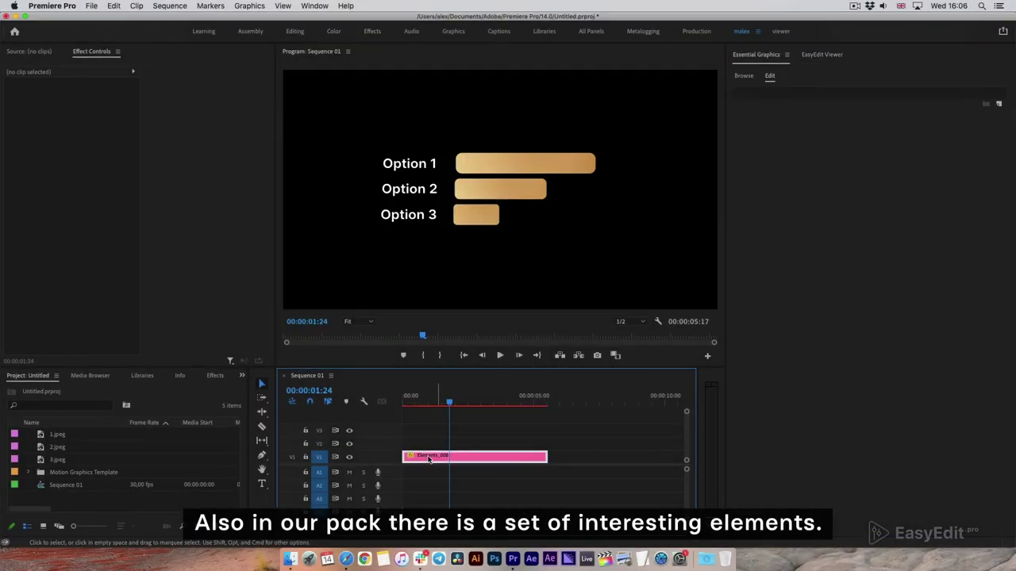
Render and replace Elements_008, play it to where the bars show, then restore it unrendered.
right_click(416, 456)
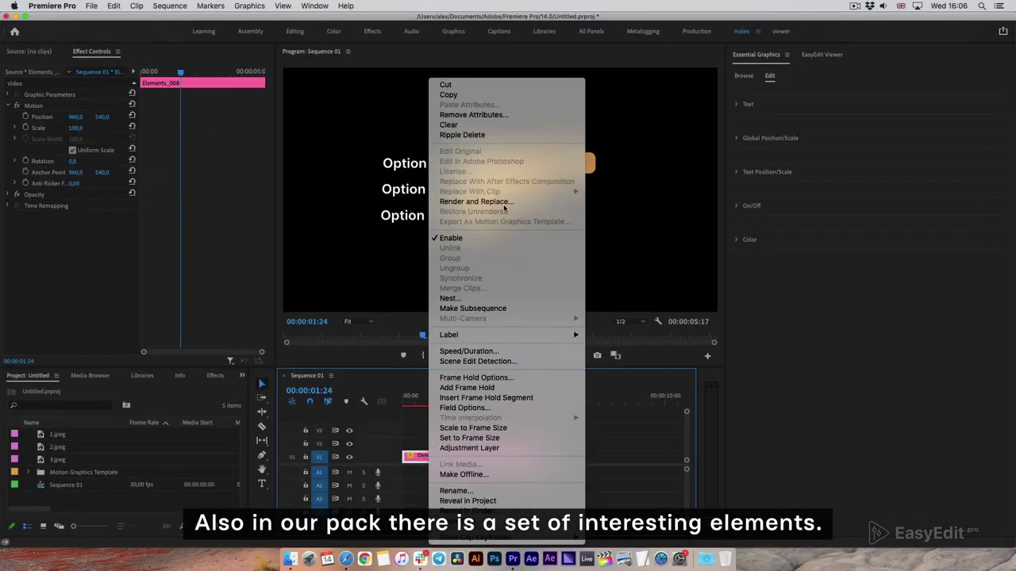
left_click(505, 203)
left_click(630, 361)
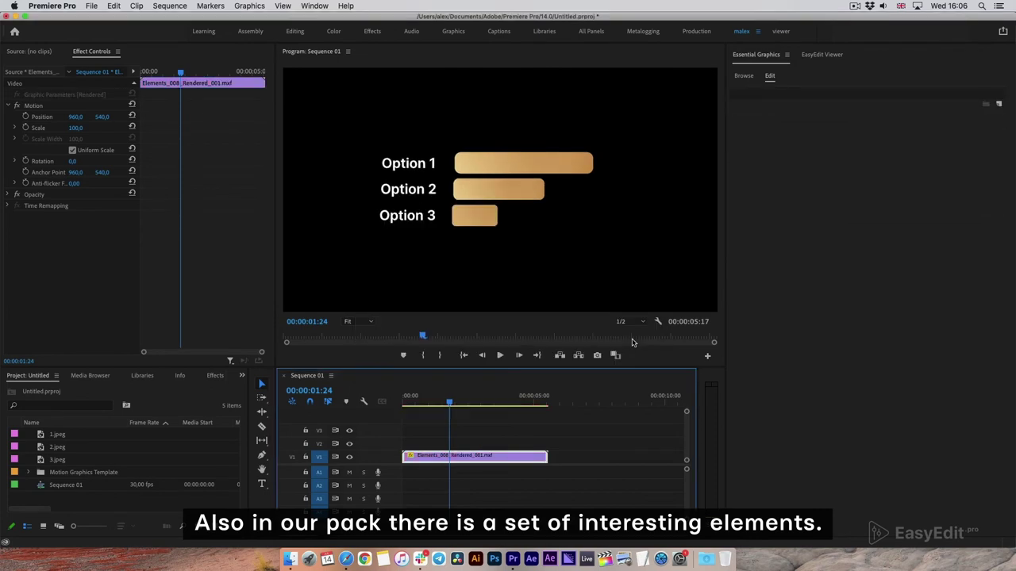
key("Home")
left_click(501, 355)
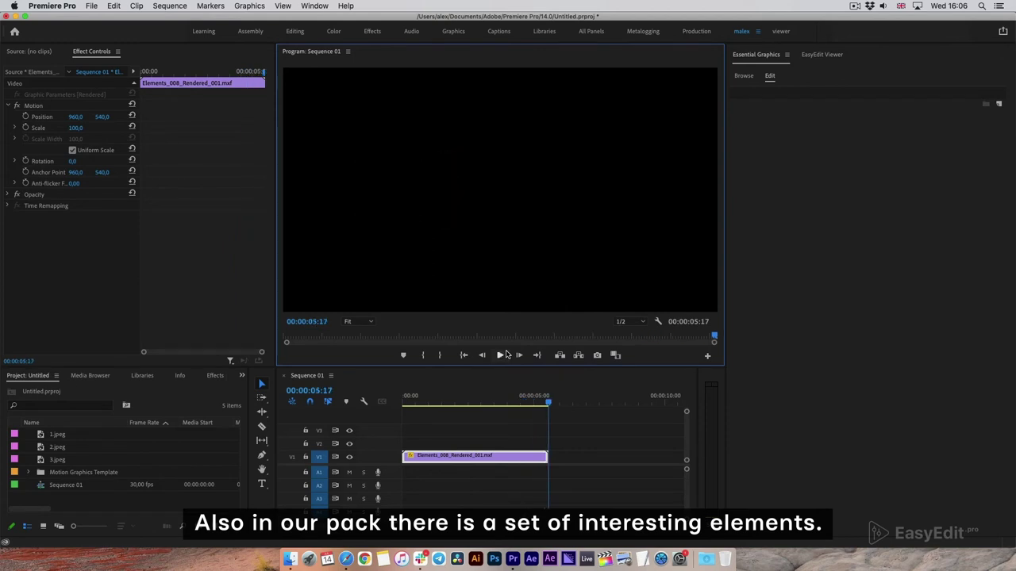
left_click(480, 395)
right_click(475, 456)
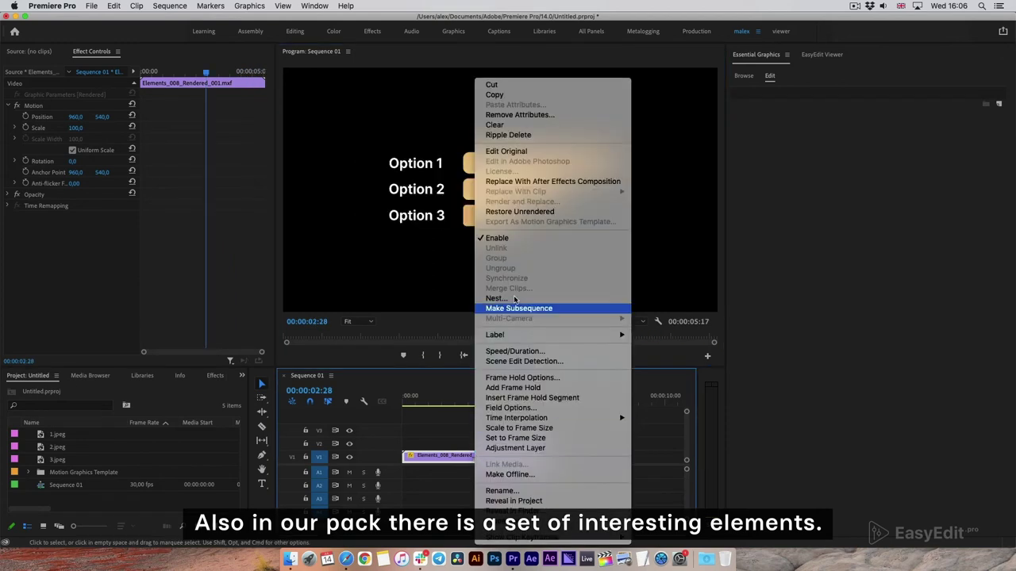
left_click(526, 218)
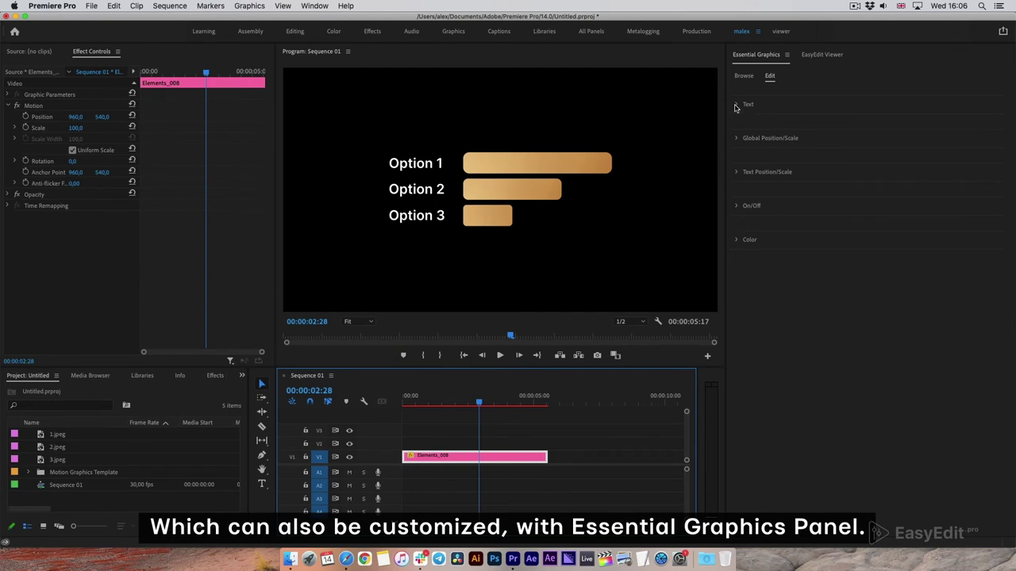
Change the Text_01–03 bar labels to Year, Month and Day.
left_click(735, 106)
left_click(792, 133)
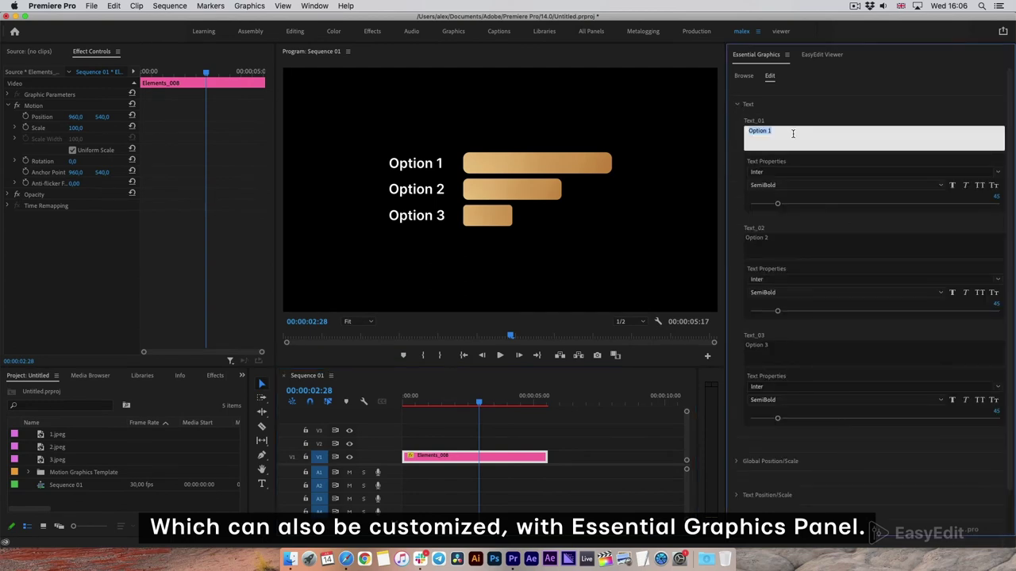
left_click(817, 240)
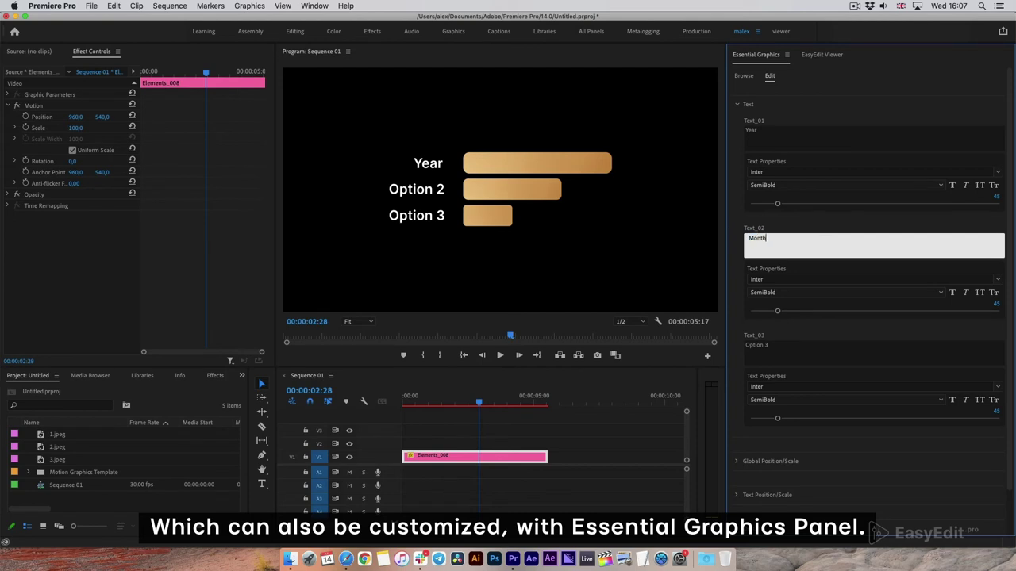
key("Tab")
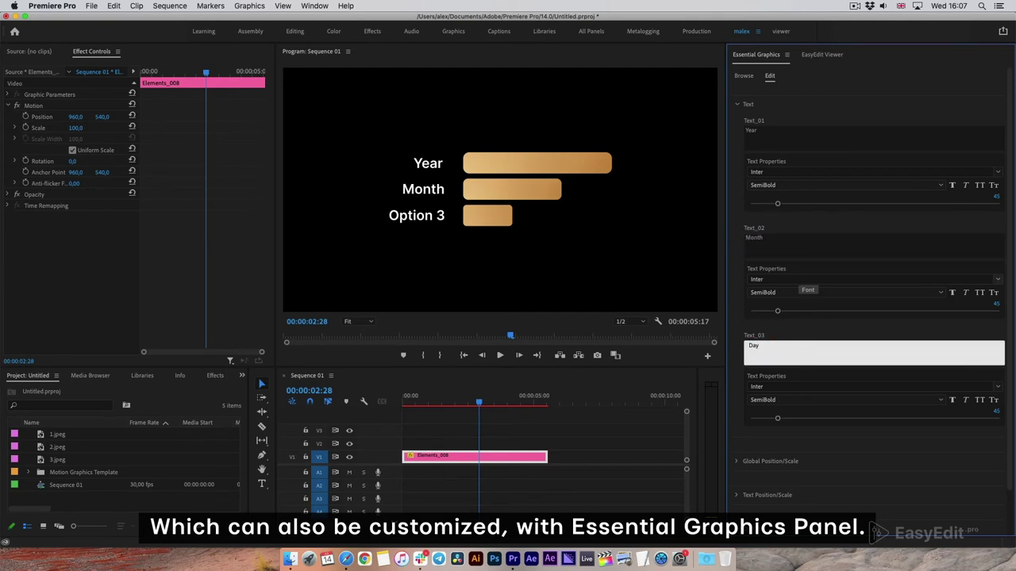
left_click(823, 227)
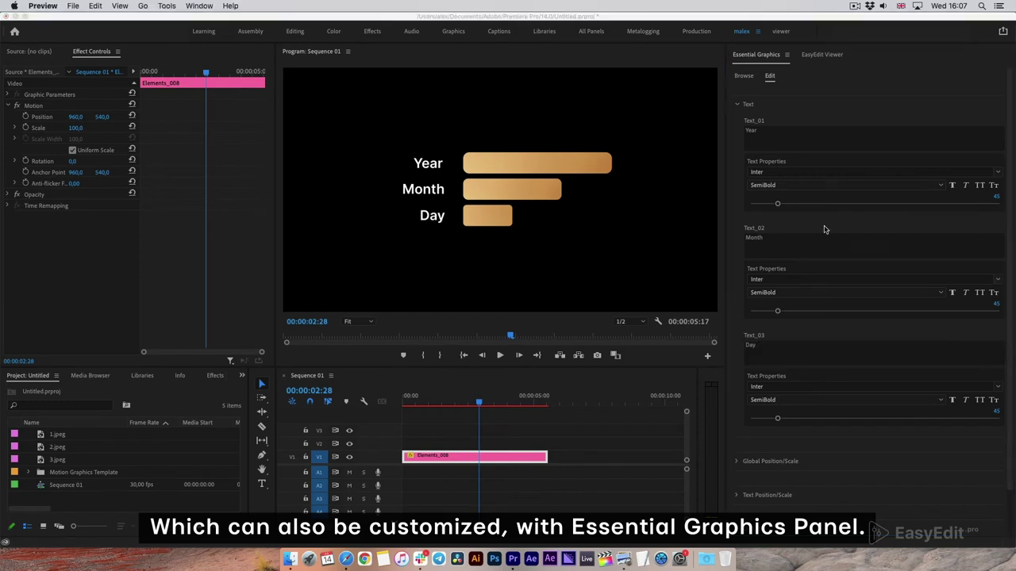
left_click(736, 104)
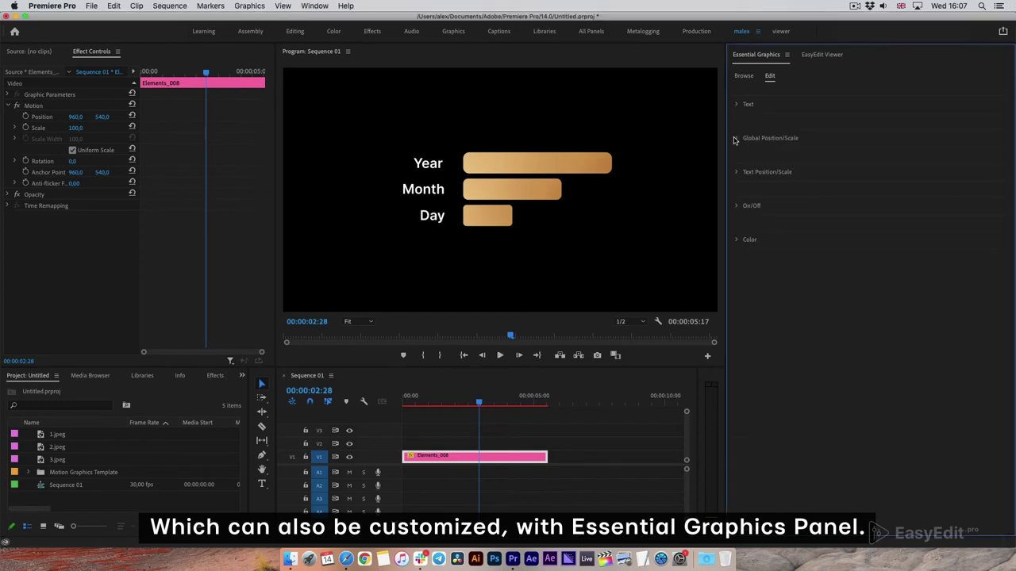
Shift the Month label's X position slightly left in Text Position/Scale.
left_click(736, 172)
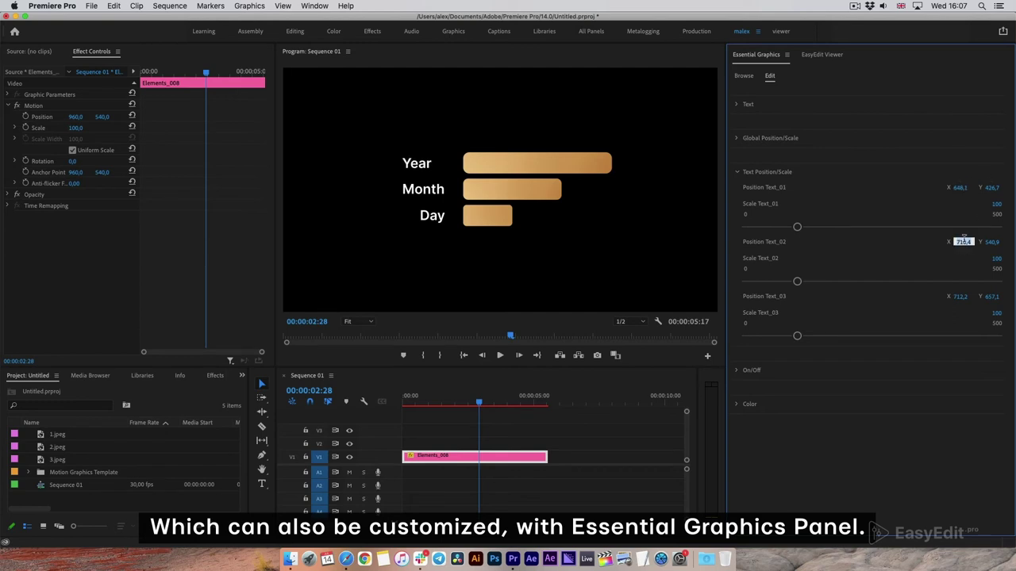
left_click_drag(963, 236, 959, 237)
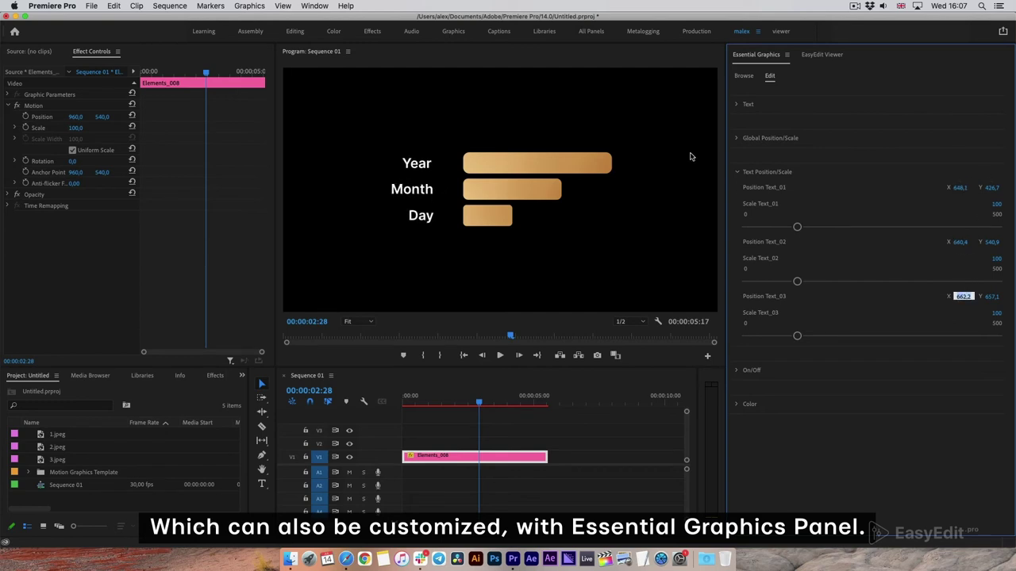
left_click(735, 171)
Turn off the gold gradient and colour the first bar a saturated green.
left_click(737, 205)
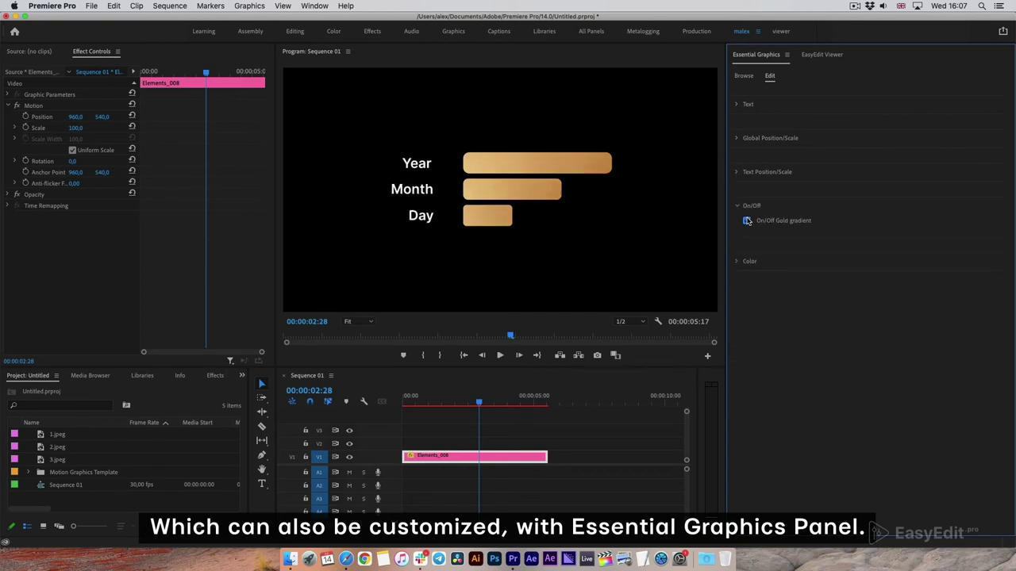
left_click(737, 206)
left_click(736, 240)
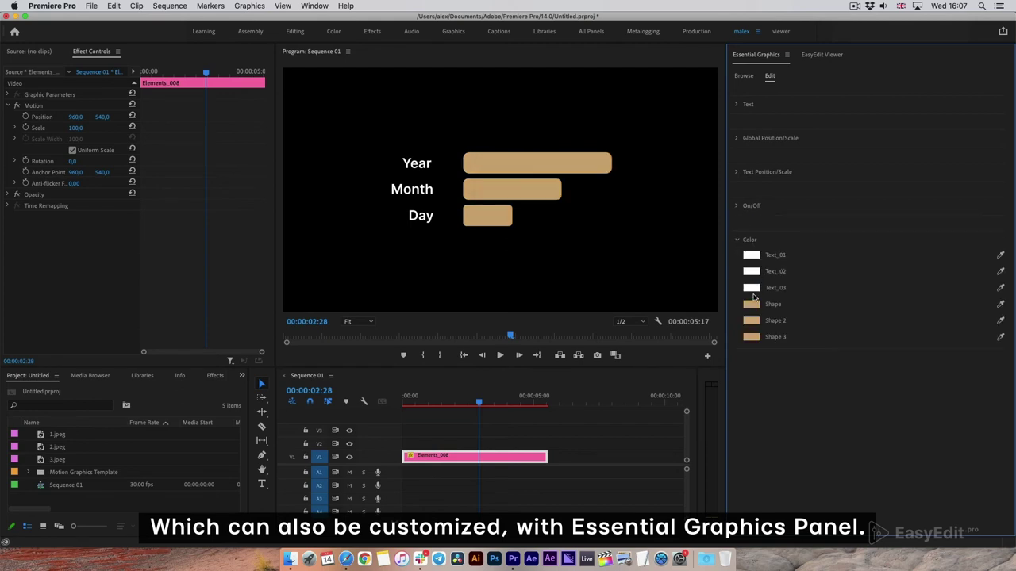
left_click(751, 304)
left_click_drag(544, 258, 543, 264)
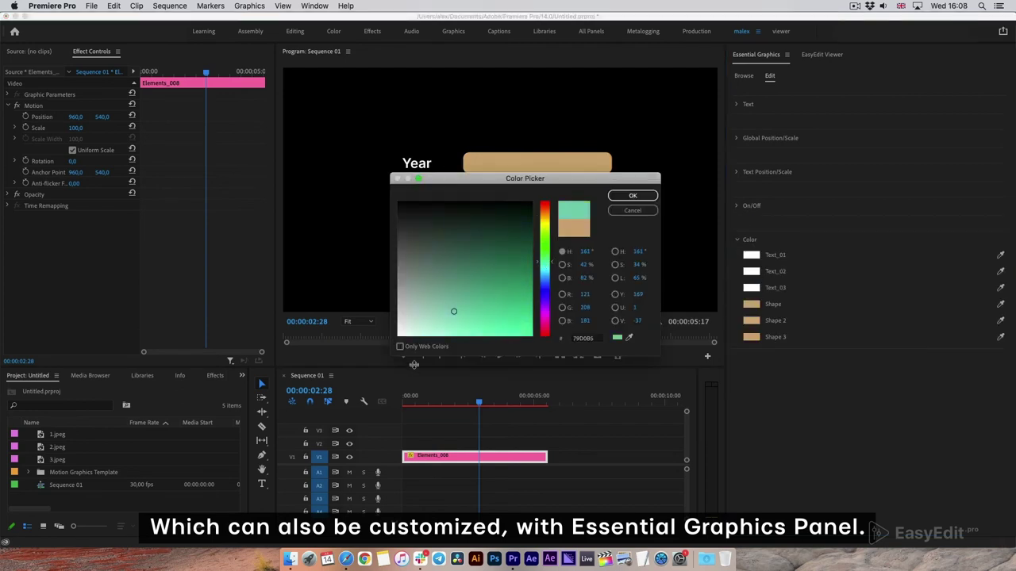
left_click_drag(453, 311, 530, 322)
left_click(633, 195)
Colour the second bar a vivid magenta.
left_click(750, 321)
left_click(548, 306)
left_click(519, 318)
left_click_drag(549, 314, 553, 316)
left_click(636, 195)
Colour the third bar a vivid yellow.
left_click(751, 337)
left_click(544, 225)
left_click(527, 319)
left_click(553, 225)
left_click(649, 199)
Return the playhead to the start and render and replace the recoloured element clip.
left_click(406, 399)
right_click(433, 456)
left_click(481, 202)
left_click(643, 363)
Play back the rendered Year/Month/Day bar animation.
left_click(499, 355)
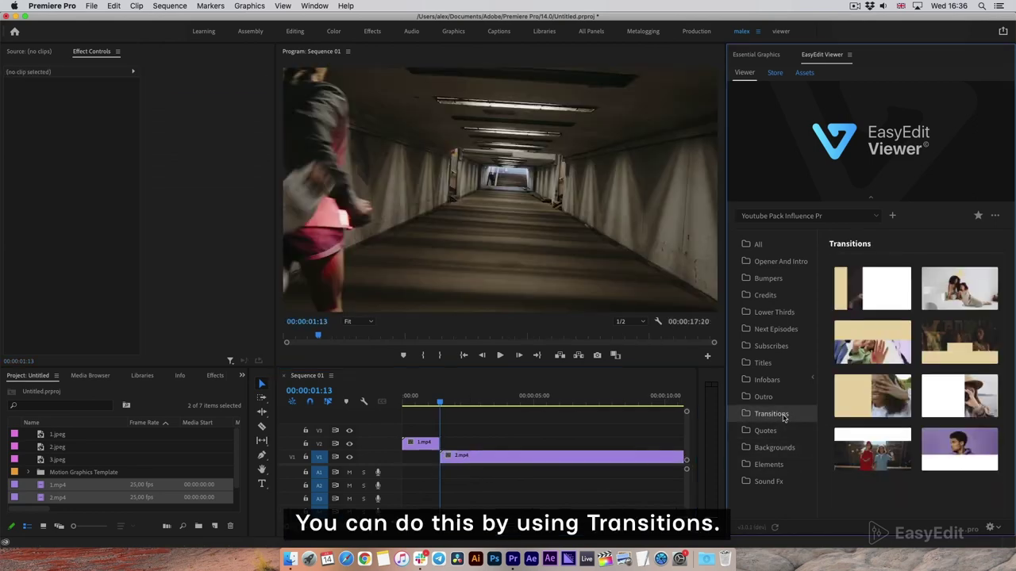
Insert Transition_01 on V3 over the 1.mp4/2.mp4 join and preview it.
left_click(872, 287)
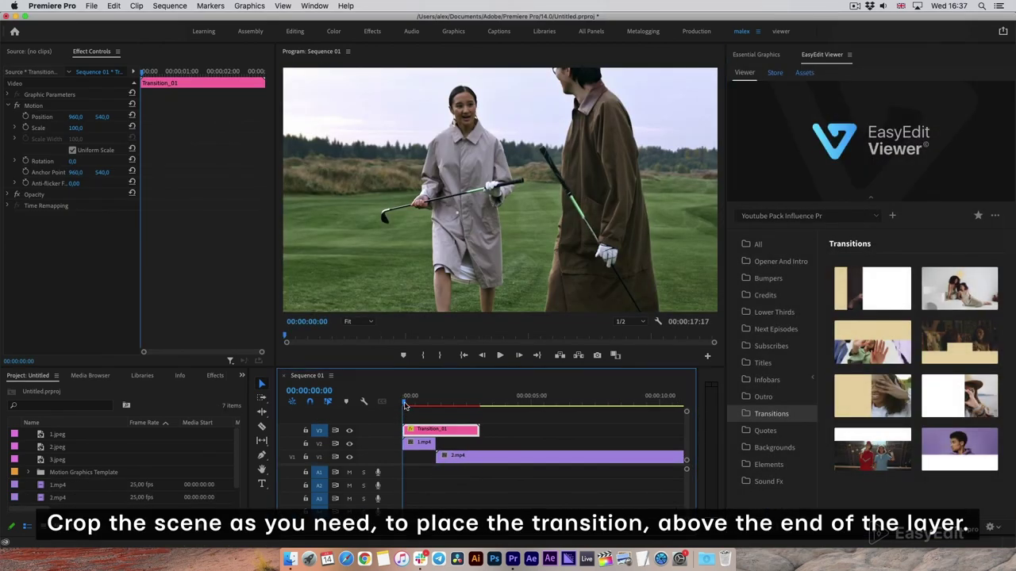
key("space")
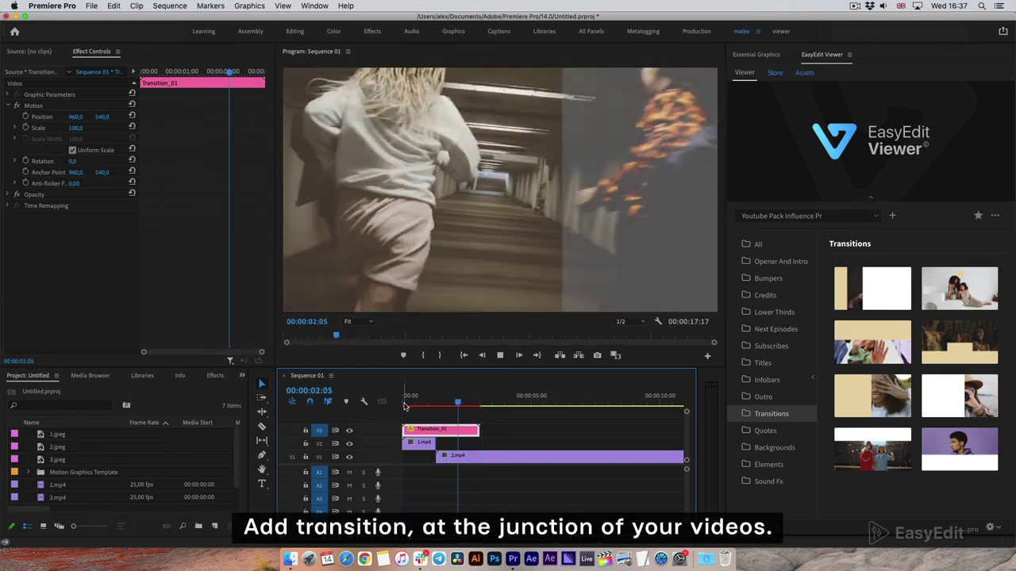
left_click(403, 405)
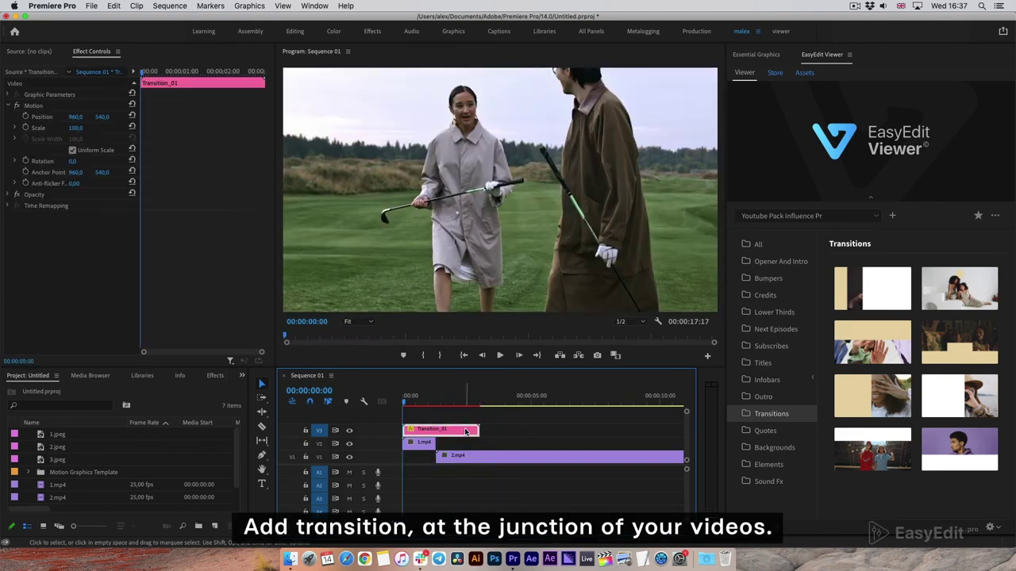